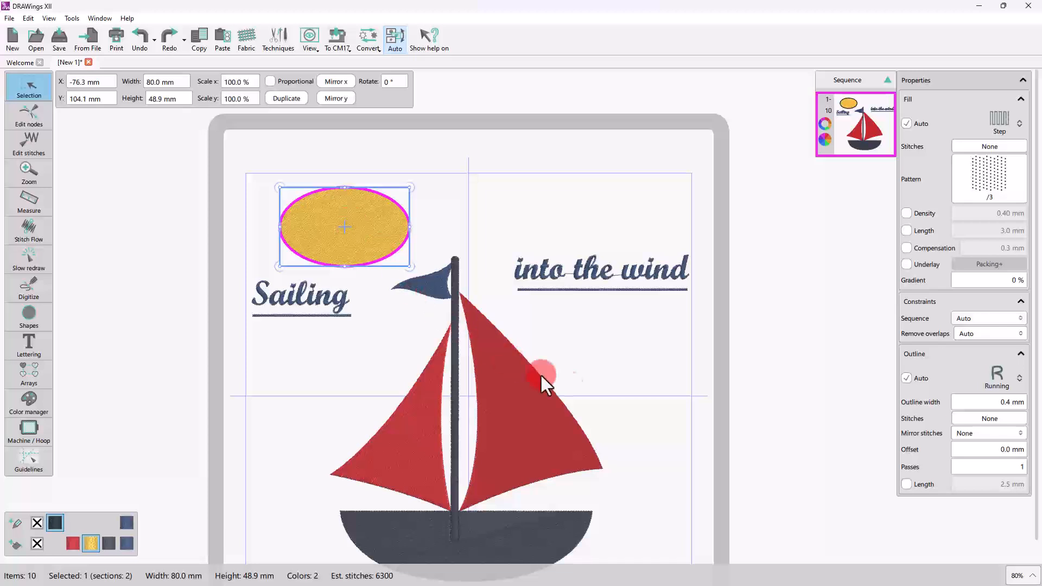
# Step: View the outline stitch types available for the yellow ellipse
pyautogui.click(990, 385)
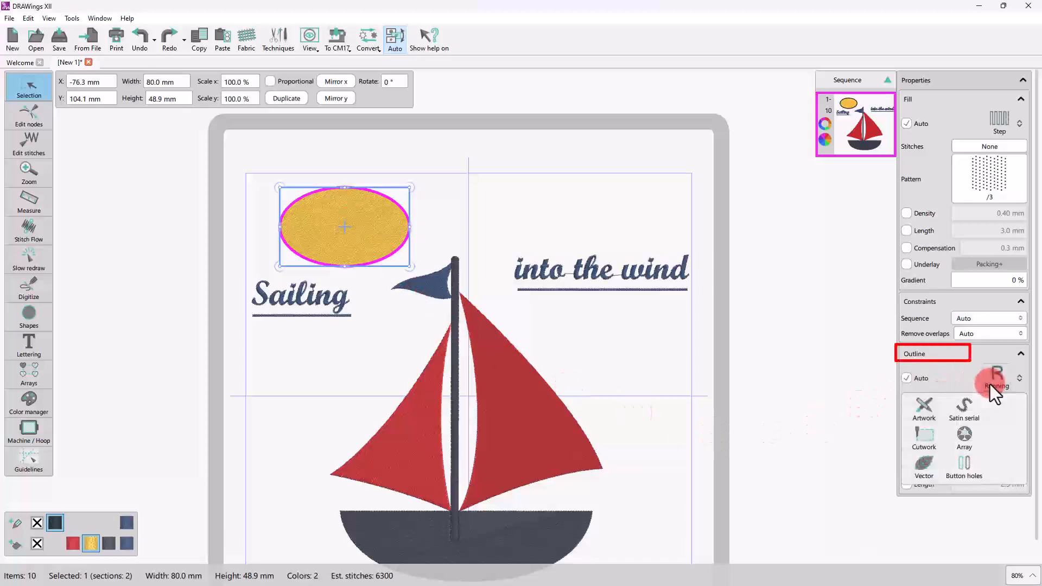
pyautogui.click(990, 384)
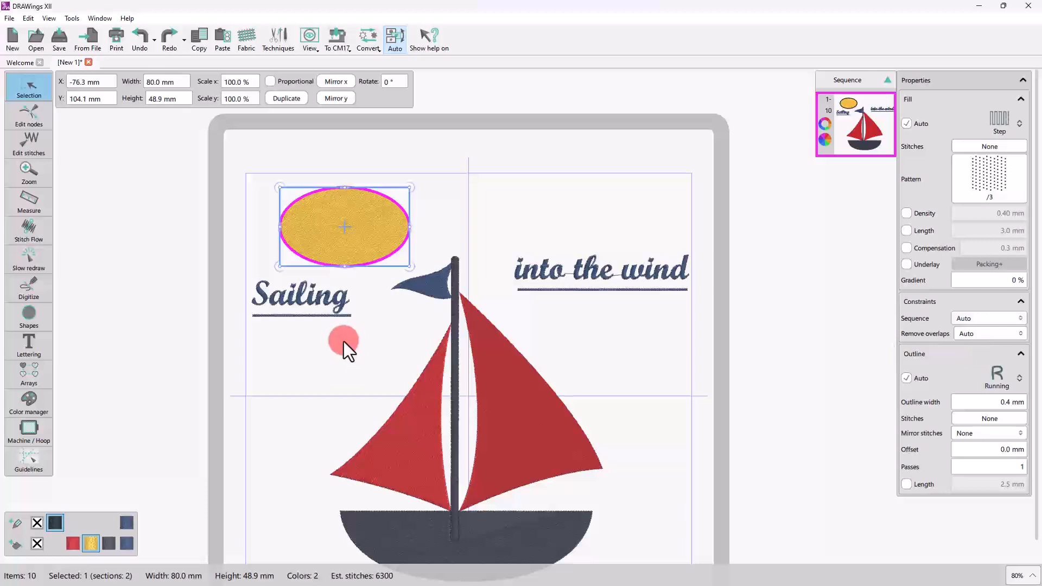
# Step: Change the outline stitch of the line beneath "Sailing" to Running
pyautogui.click(311, 314)
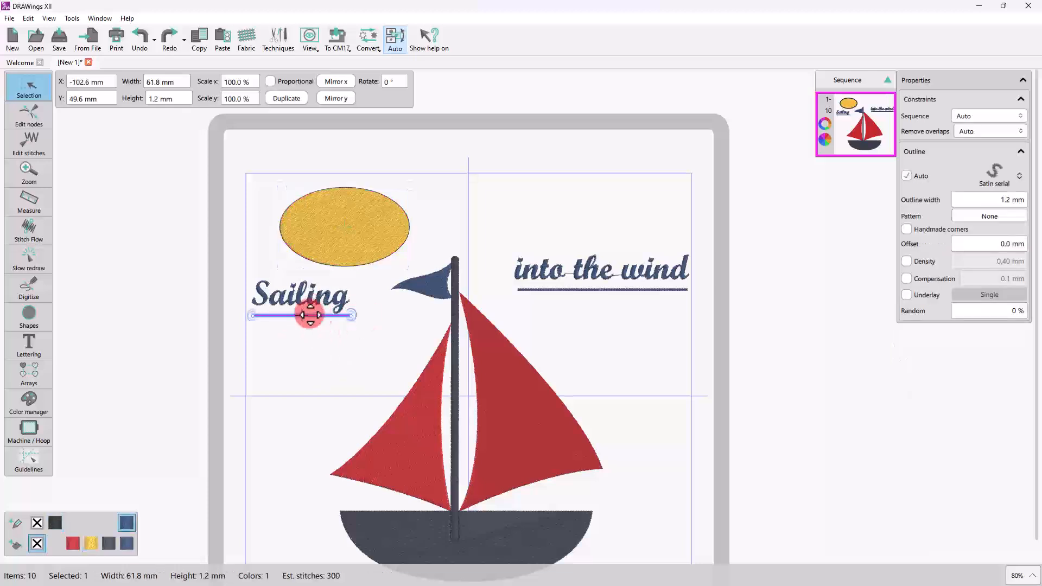
pyautogui.click(993, 172)
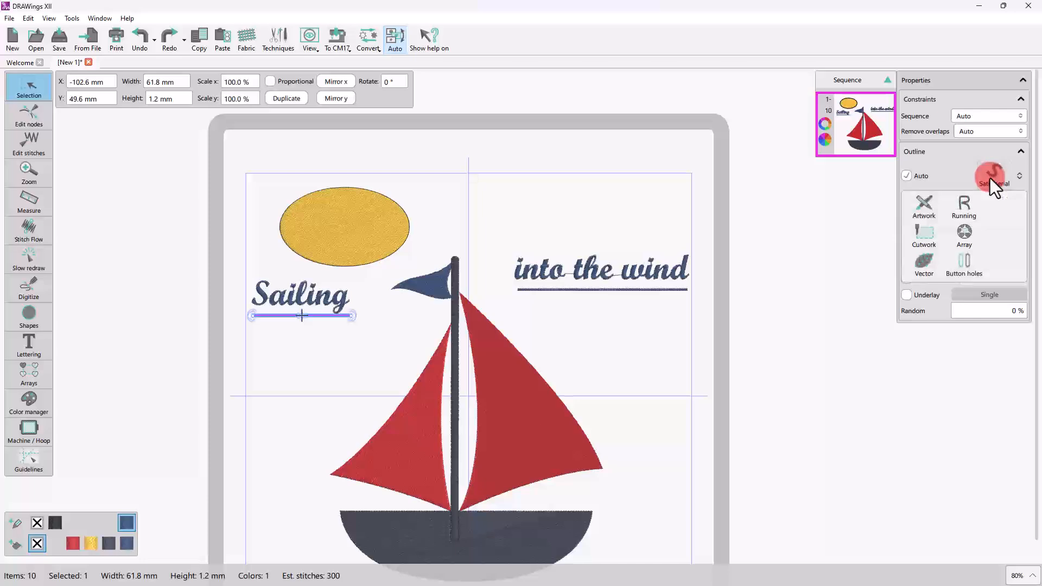
pyautogui.click(959, 206)
pyautogui.click(309, 353)
pyautogui.scroll(4, 308, 352)
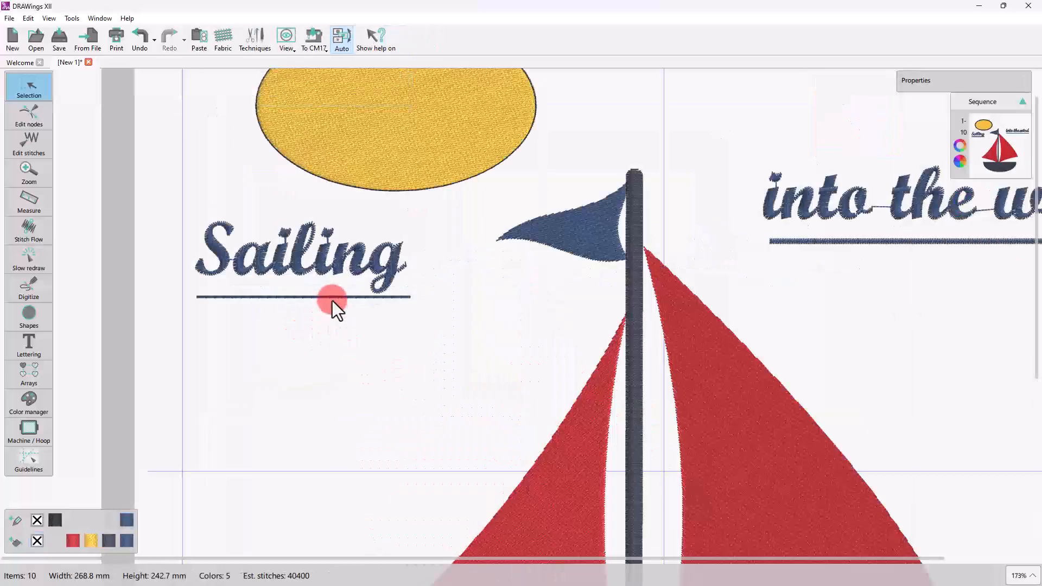
# Step: Change the yellow ellipse's outline stitch to Satin serial
pyautogui.click(381, 191)
pyautogui.click(666, 396)
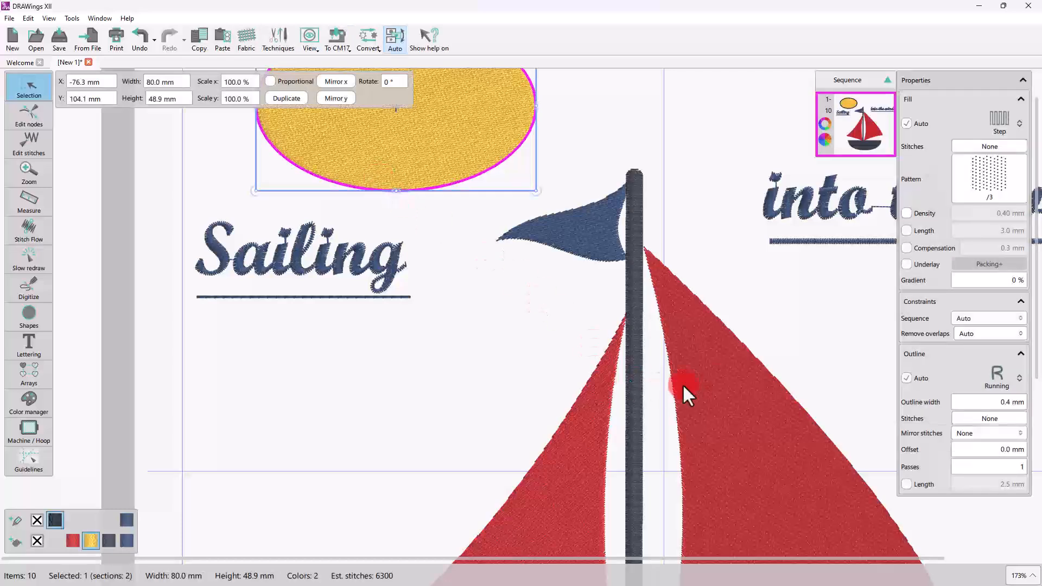
pyautogui.click(999, 375)
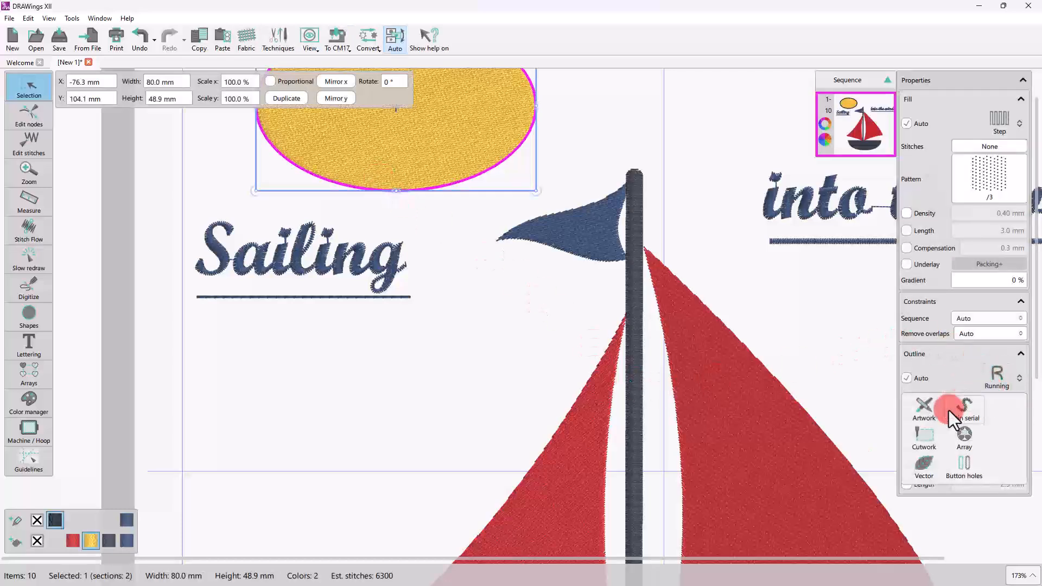
pyautogui.click(955, 415)
pyautogui.click(406, 185)
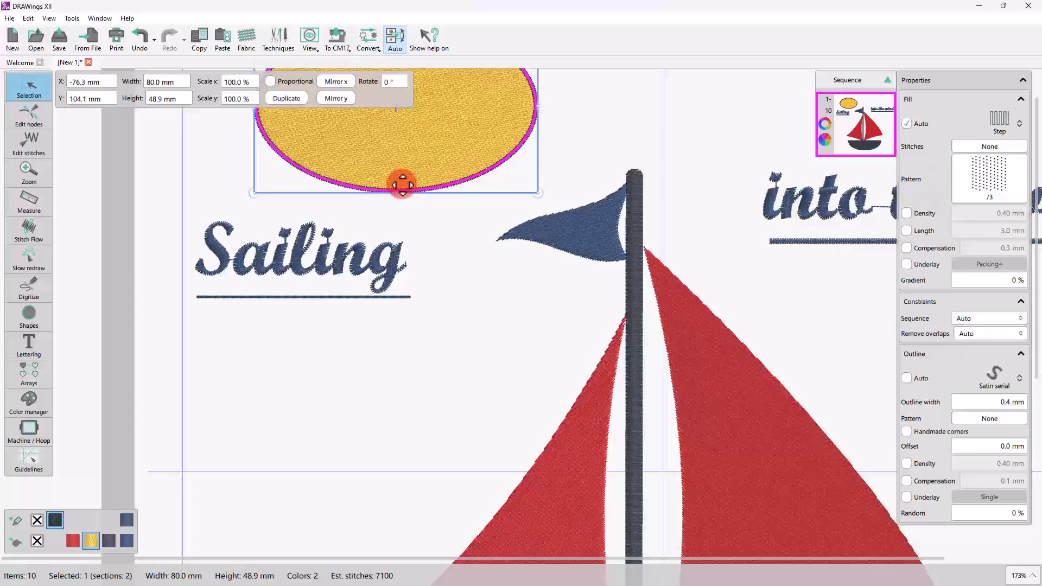
pyautogui.click(680, 152)
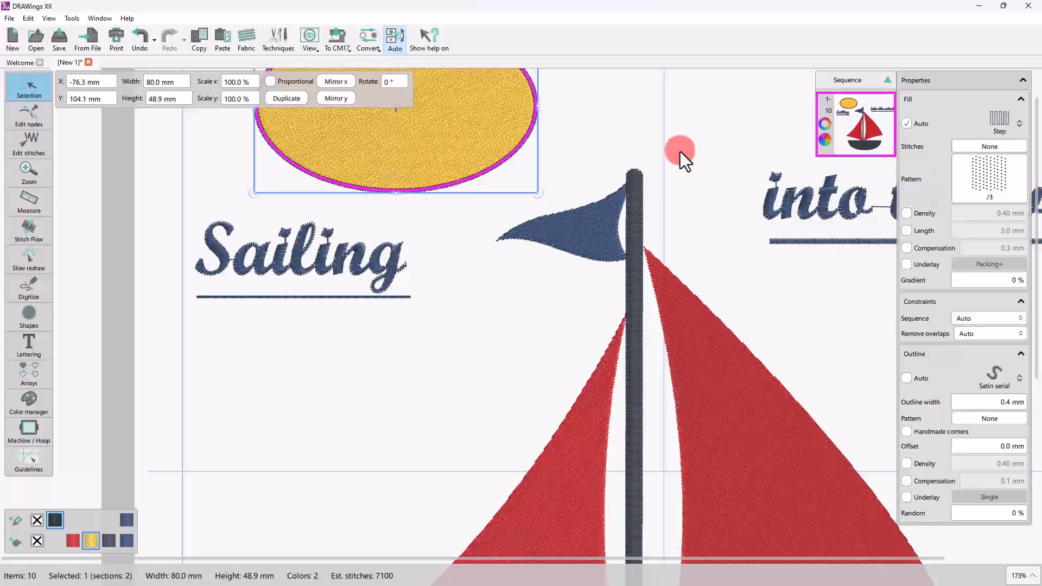
# Step: Try a Piping fill on the yellow ellipse, and set its fill type to Netfill
pyautogui.click(996, 121)
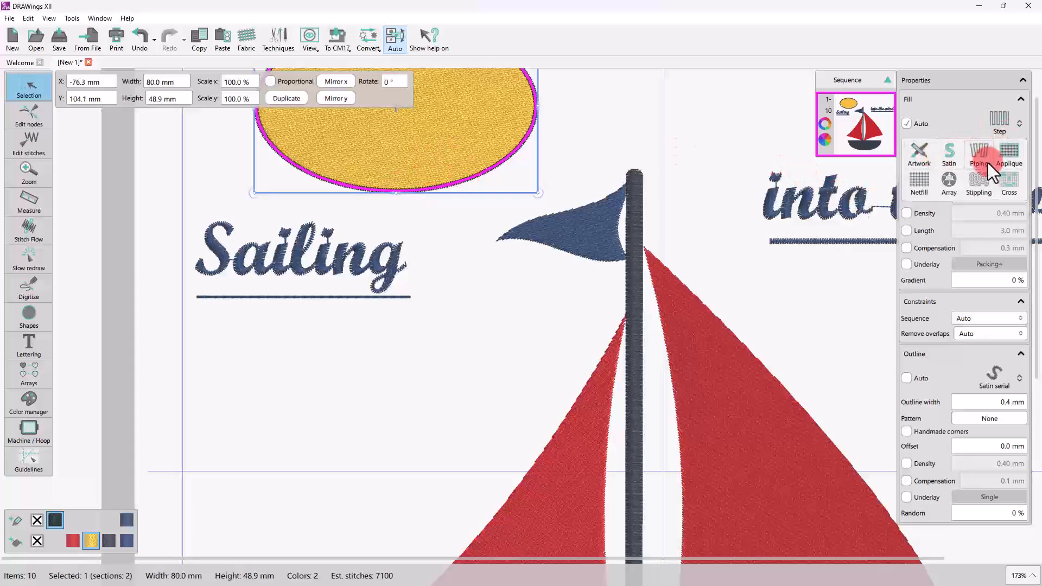
pyautogui.click(977, 153)
pyautogui.click(999, 117)
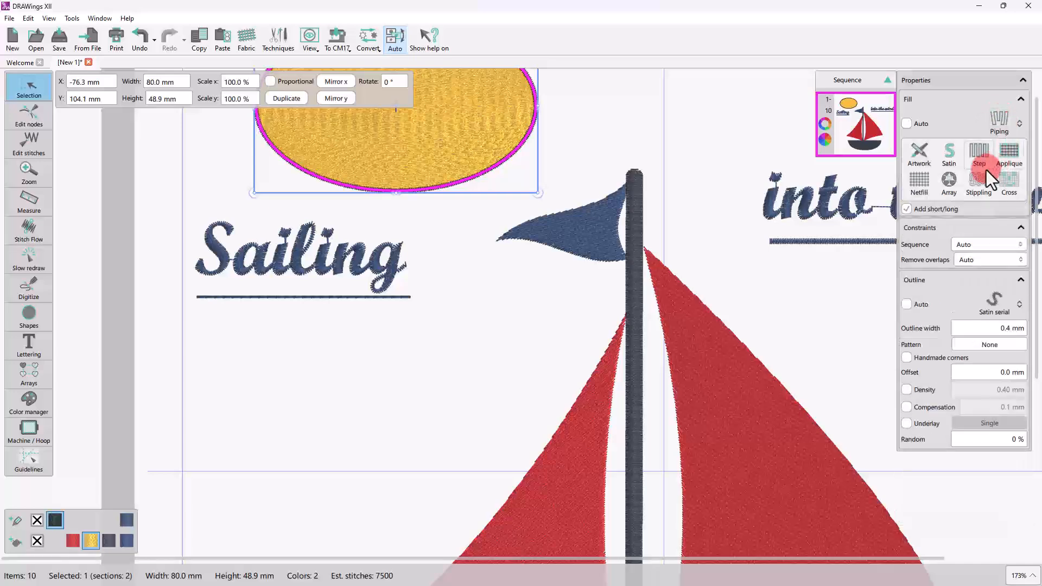
pyautogui.click(916, 182)
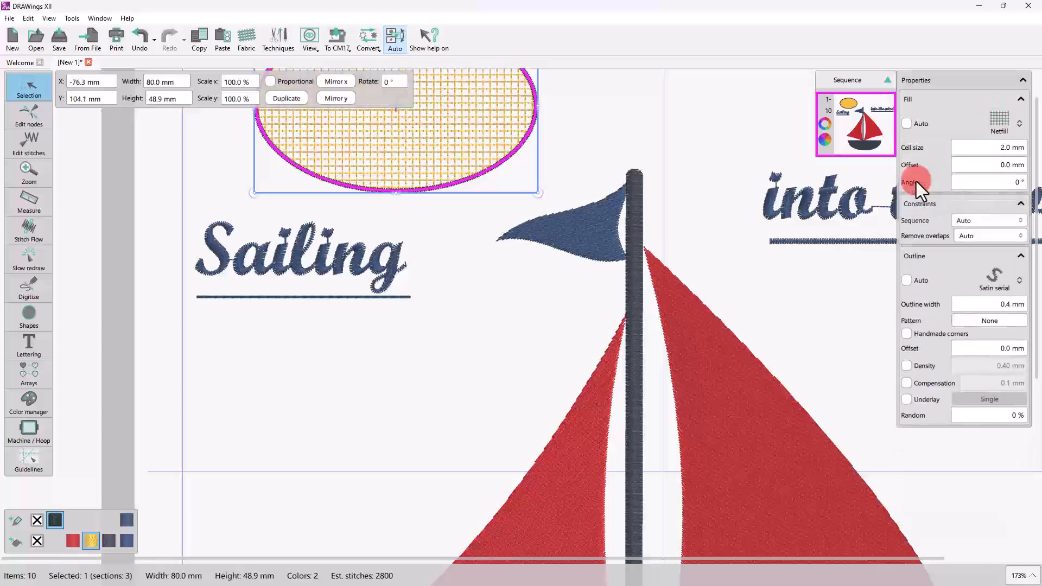
pyautogui.click(504, 345)
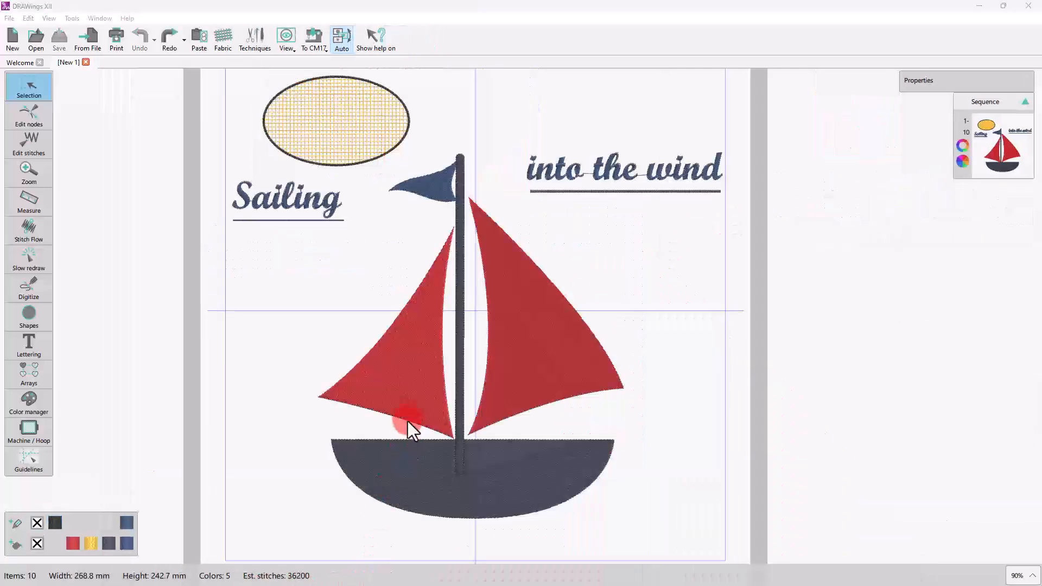
# Step: Change the fill type of both red sails to Satin
pyautogui.click(413, 380)
pyautogui.keyDown('shift'); pyautogui.click(539, 363); pyautogui.keyUp('shift')
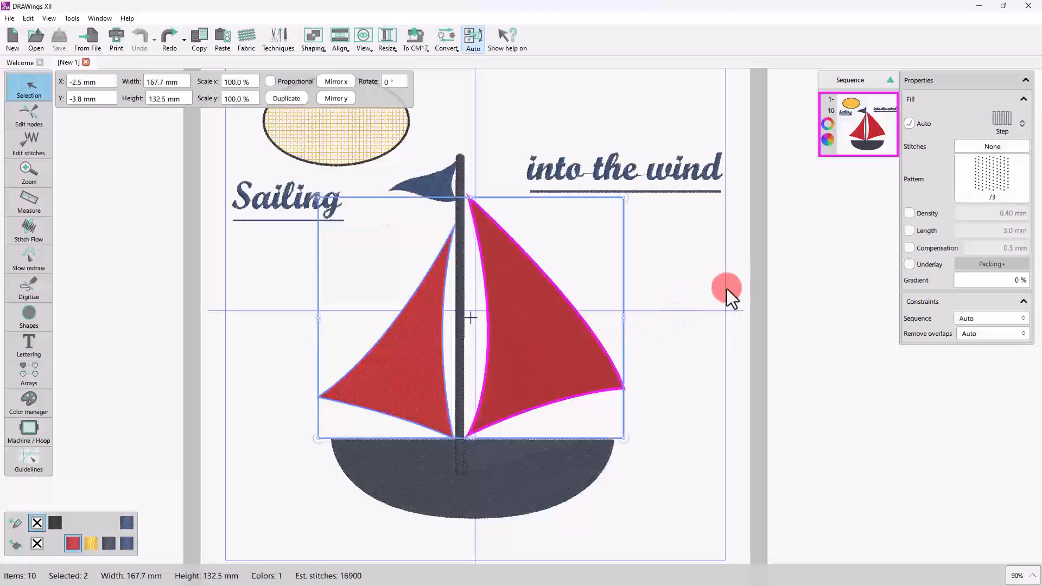
pyautogui.click(1000, 121)
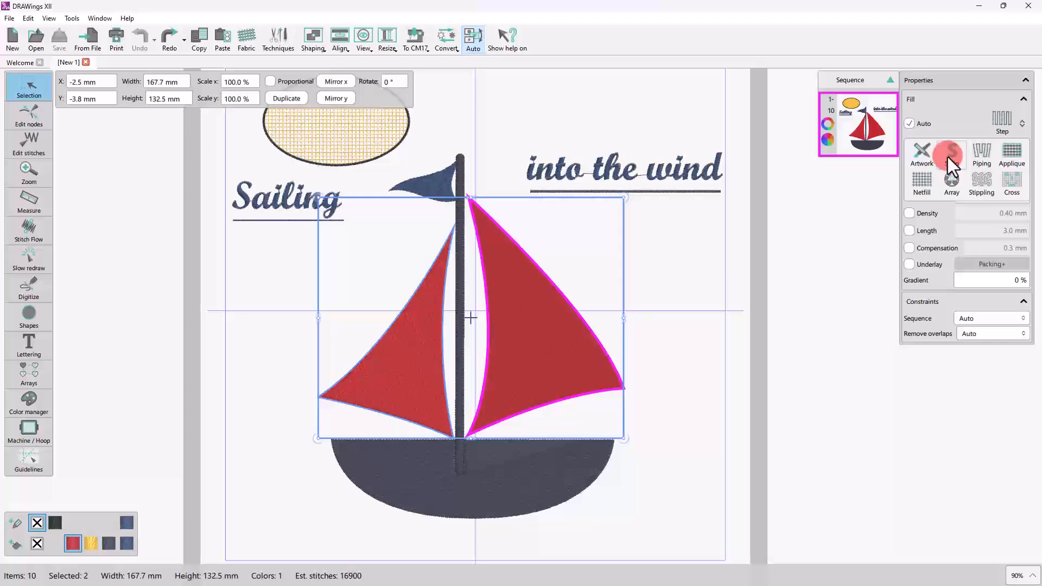
pyautogui.click(948, 157)
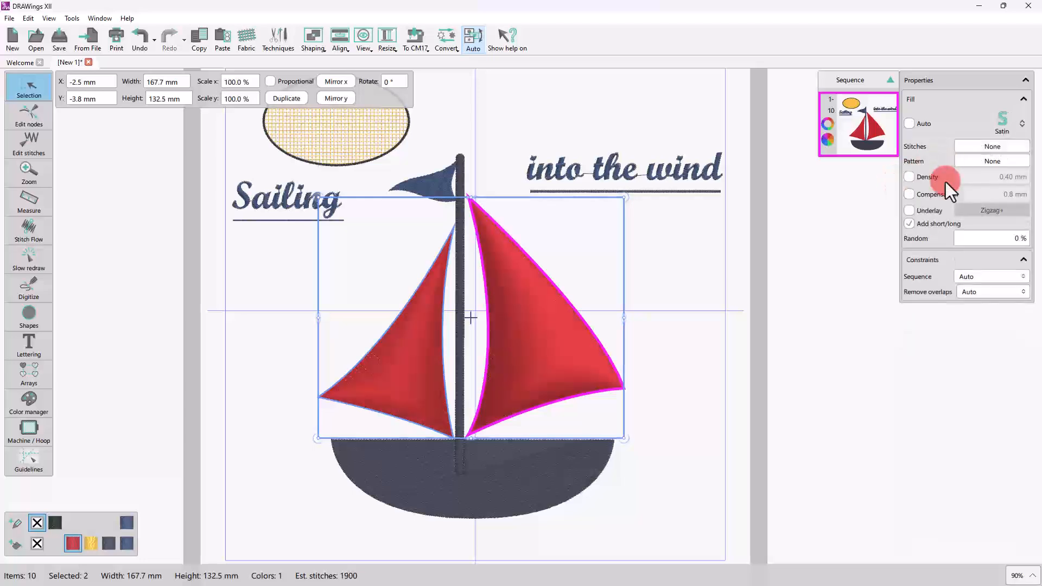
# Step: Try the "sea waves" pattern on both sails' satin fill, and set the pattern to "waves1"
pyautogui.click(1009, 162)
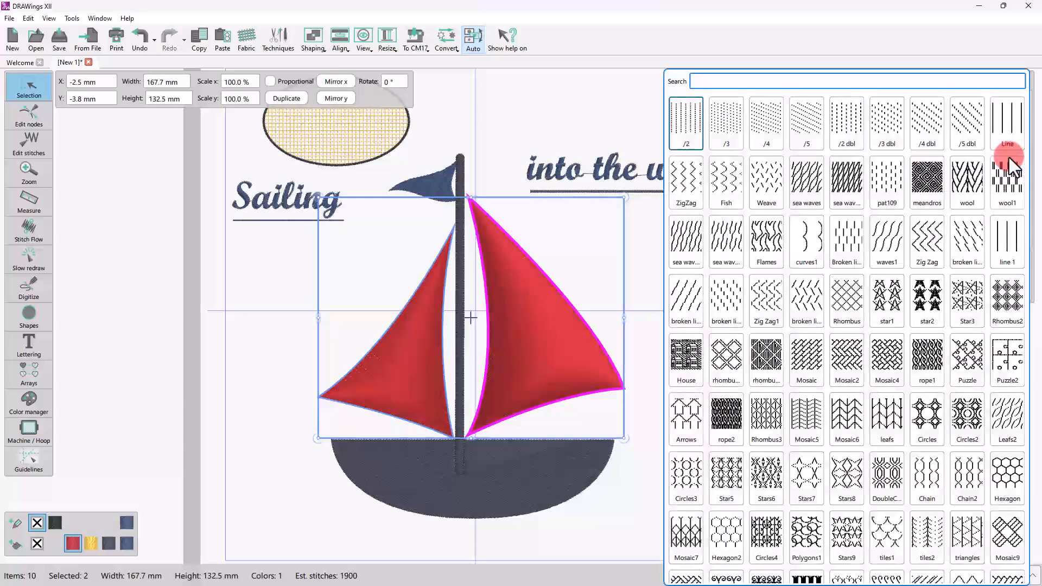
pyautogui.click(810, 184)
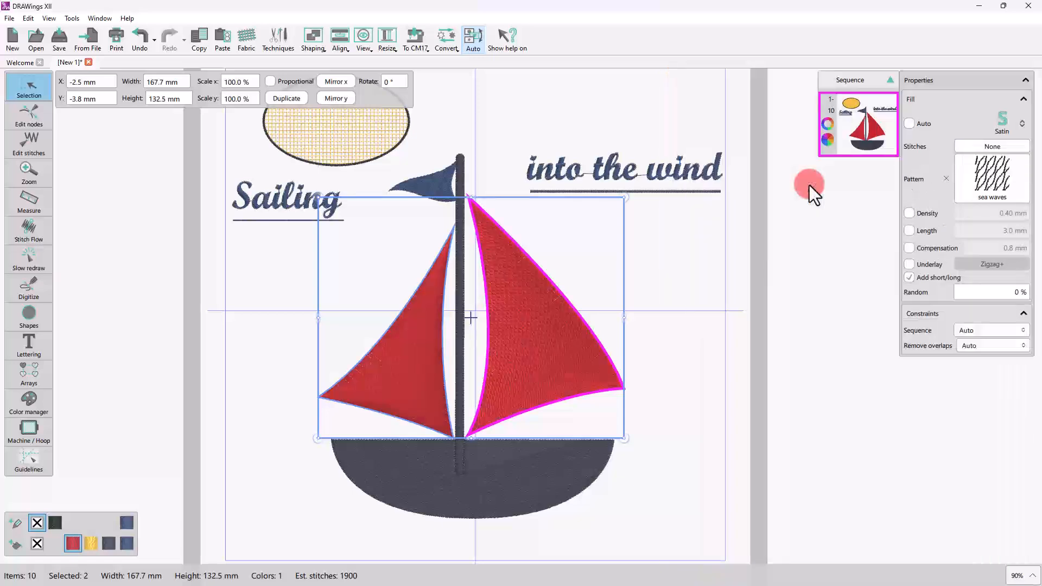
pyautogui.click(980, 177)
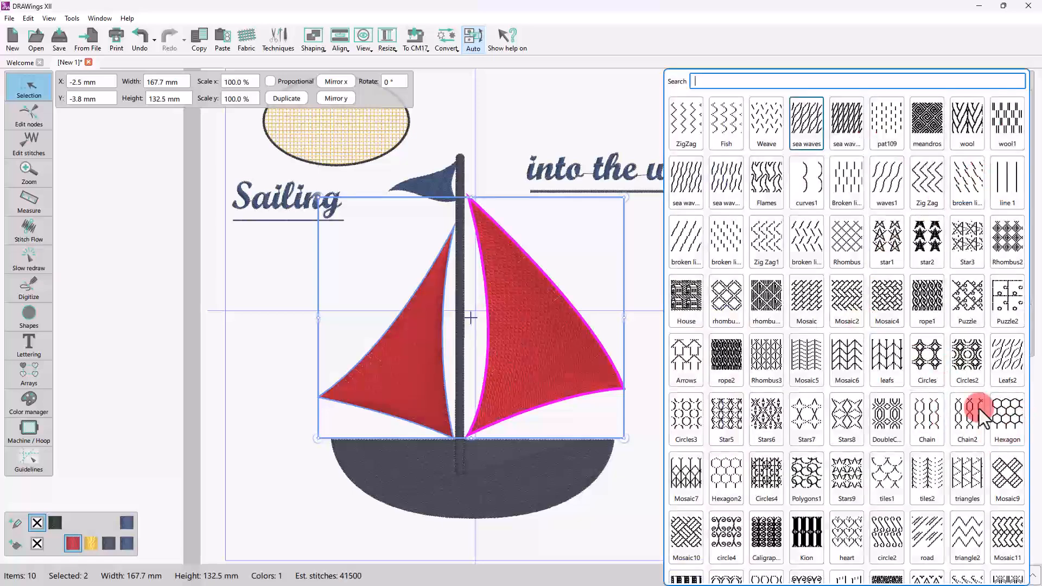
pyautogui.click(899, 176)
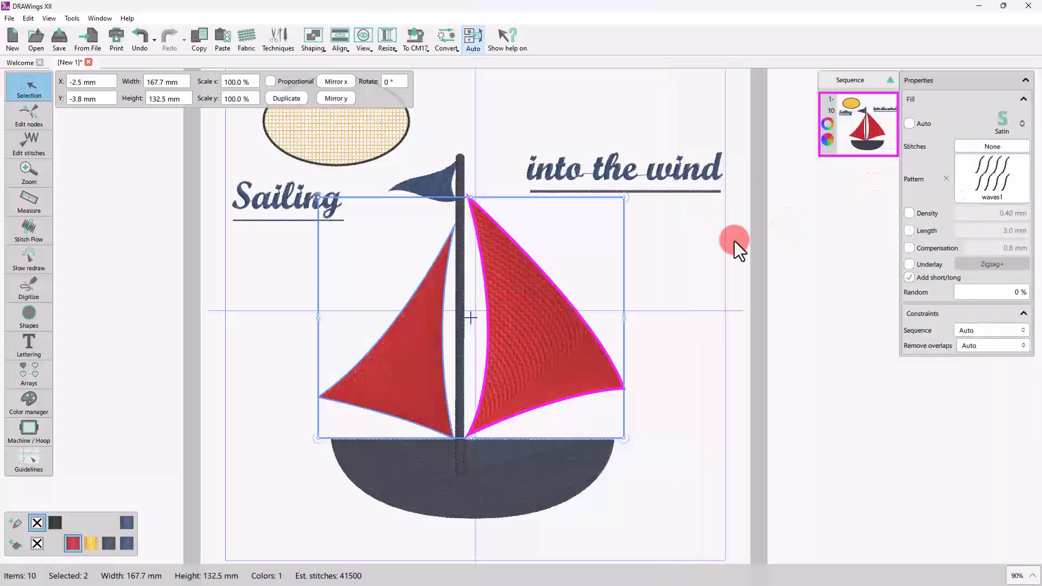
# Step: Try a custom fill density of 0.6 mm on both sails, and turn the density override off again
pyautogui.click(927, 217)
pyautogui.click(988, 217)
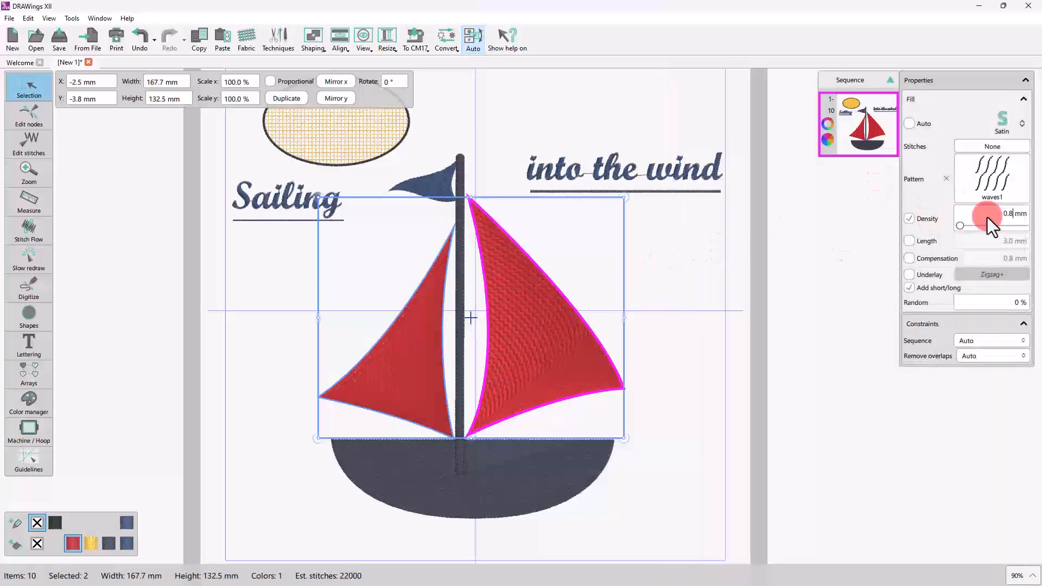
pyautogui.write('0.6')
pyautogui.press('Return')
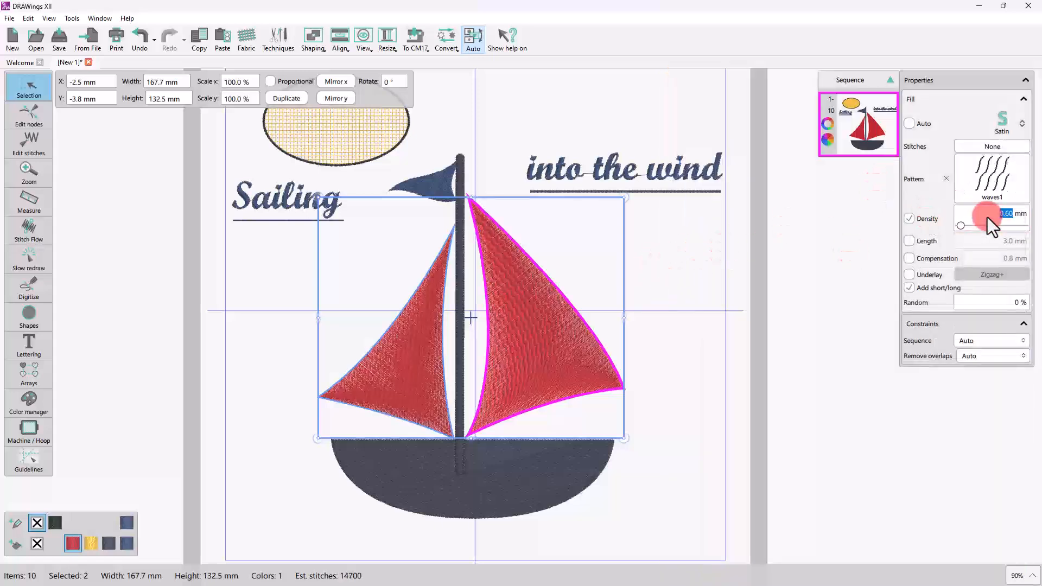
pyautogui.click(923, 219)
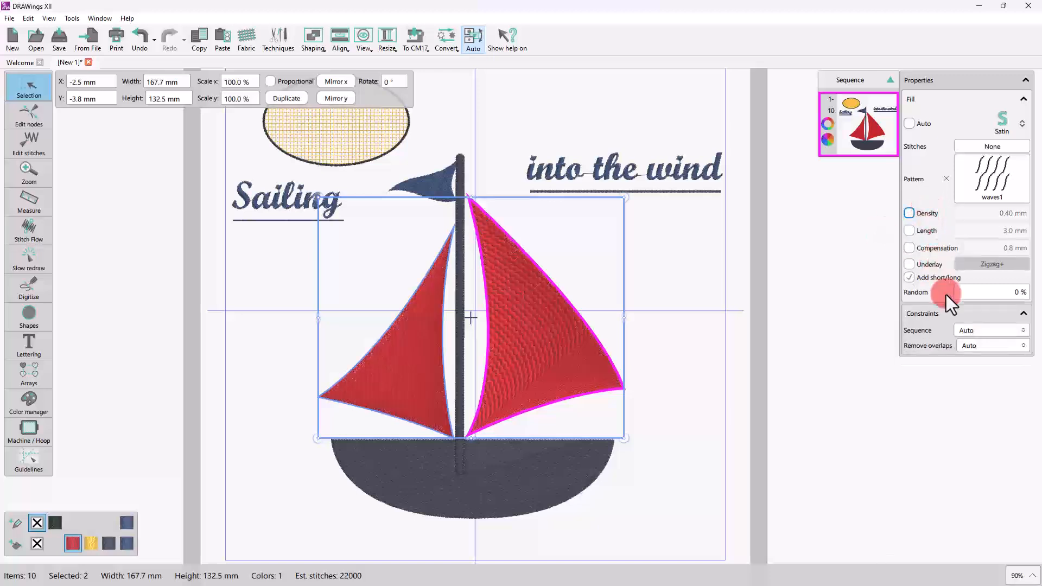
# Step: Set the mast's satin fill to 90% random, applied to both sides
pyautogui.click(462, 267)
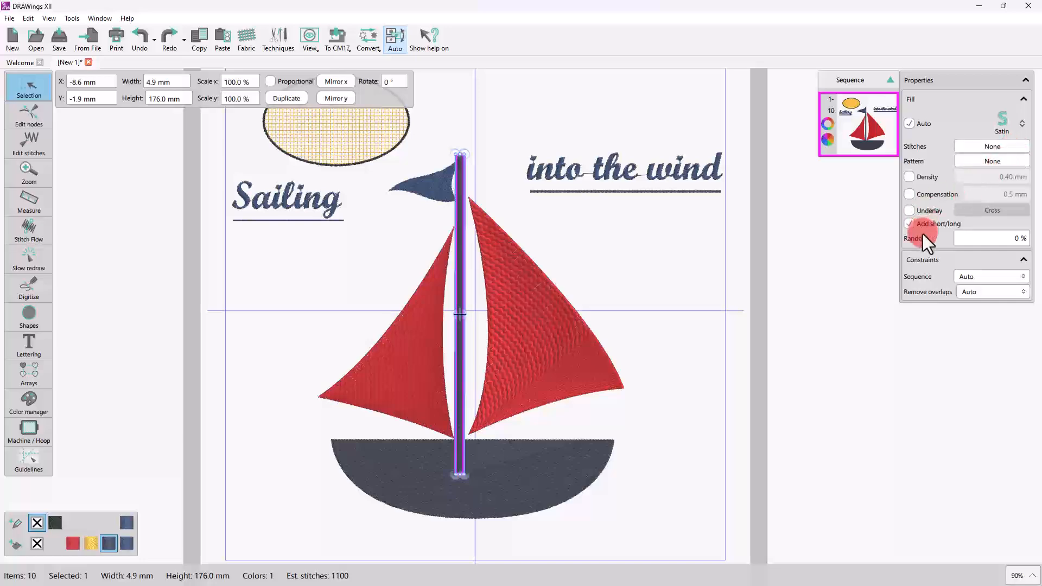
pyautogui.click(976, 237)
pyautogui.write('90')
pyautogui.press('Return')
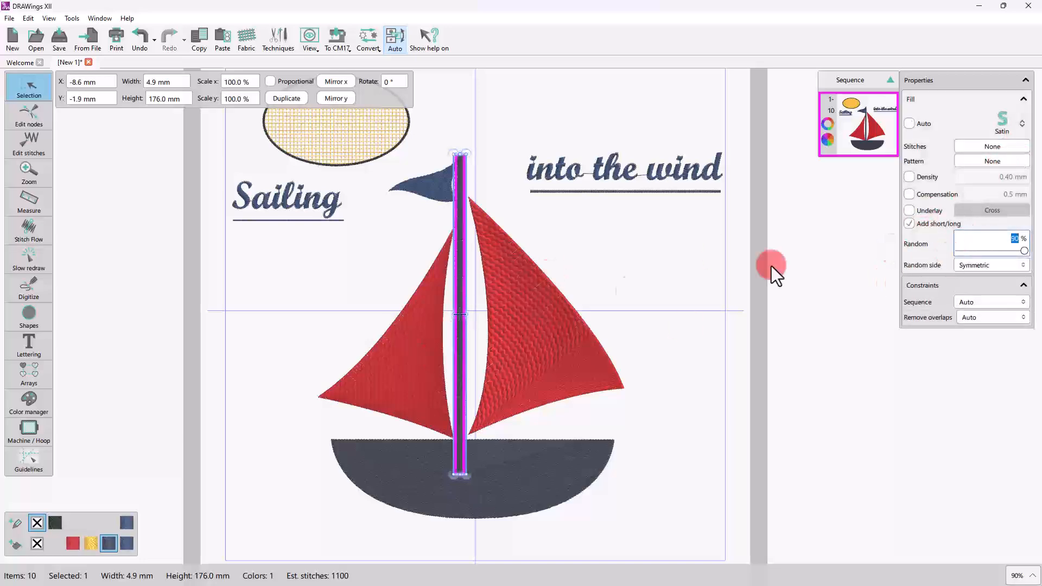
pyautogui.click(976, 263)
pyautogui.click(979, 328)
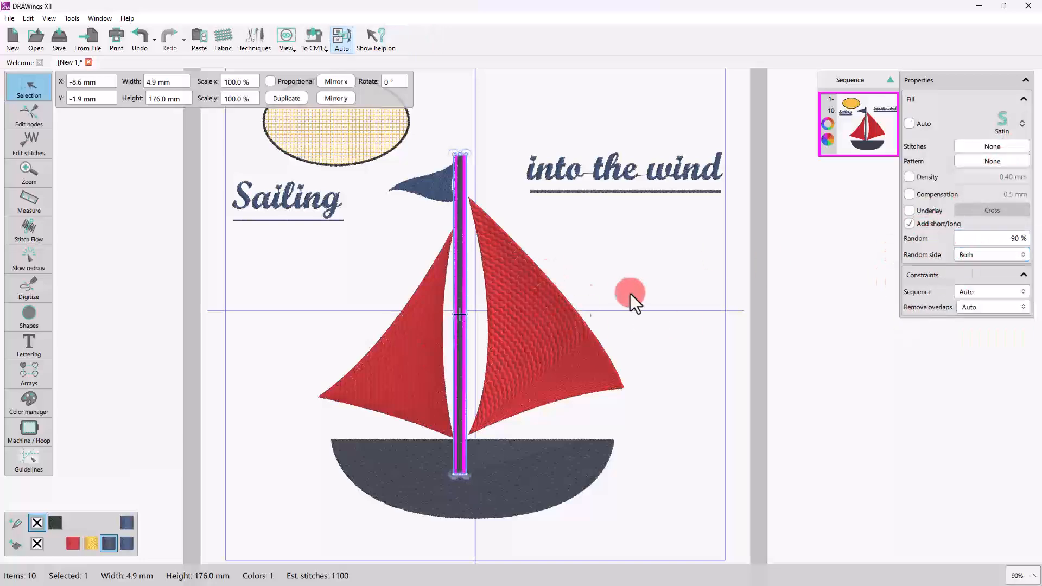
pyautogui.click(629, 295)
# Step: Change the fill type of the blue flag to Satin
pyautogui.scroll(2, 457, 315)
pyautogui.scroll(-2, 457, 315)
pyautogui.click(466, 323)
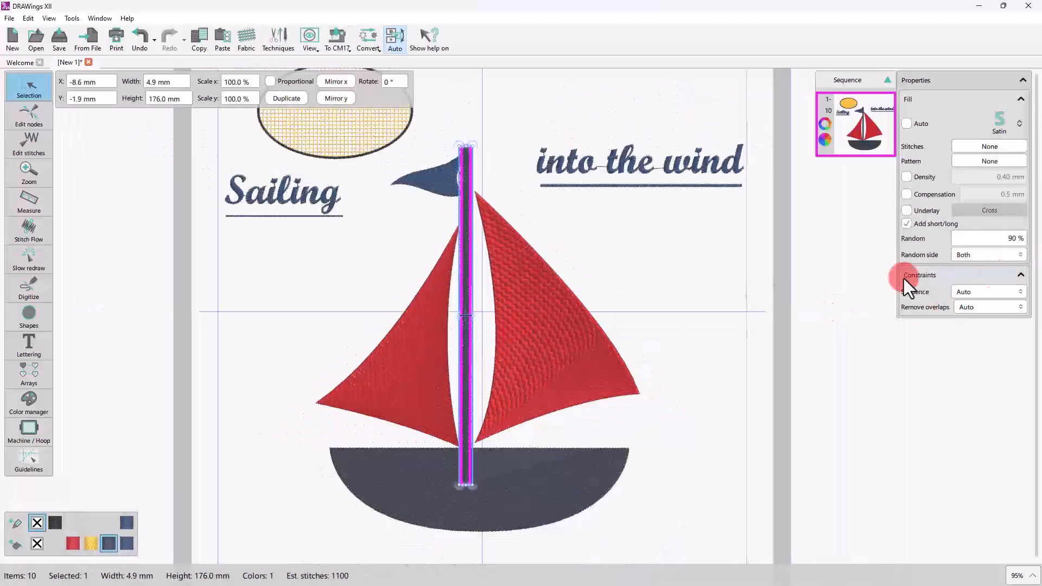
pyautogui.click(447, 179)
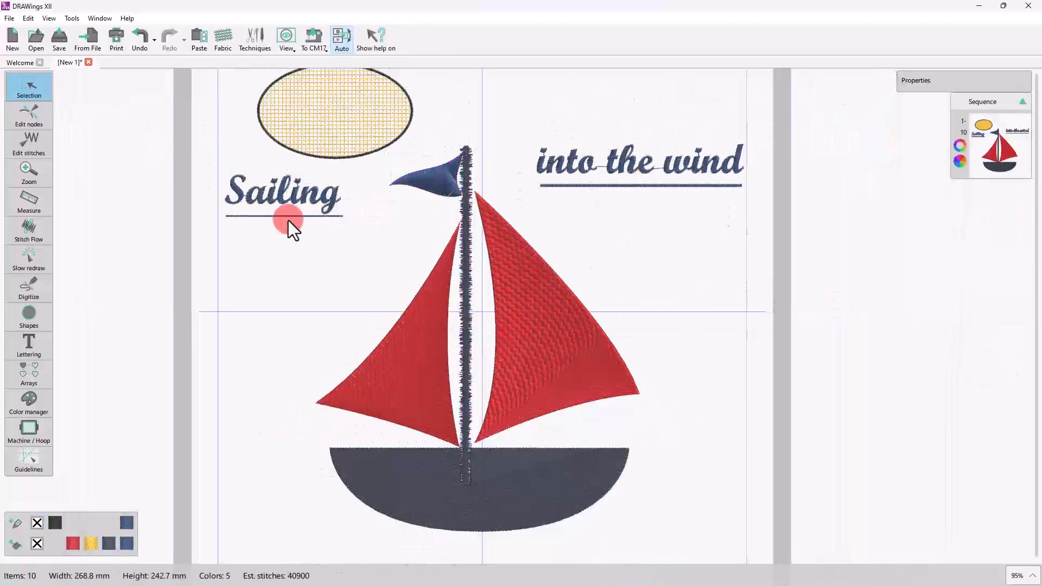
# Step: Set the lines beneath "Sailing" and "into the wind" to a Running outline with decorative stitch 10
pyautogui.click(275, 215)
pyautogui.keyDown('shift'); pyautogui.click(623, 185); pyautogui.keyUp('shift')
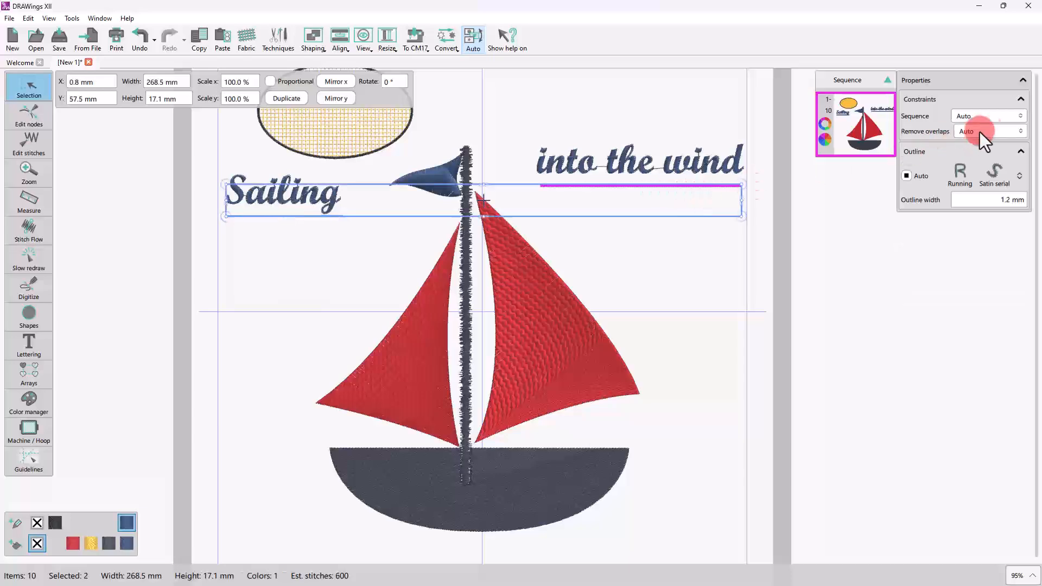
pyautogui.click(962, 178)
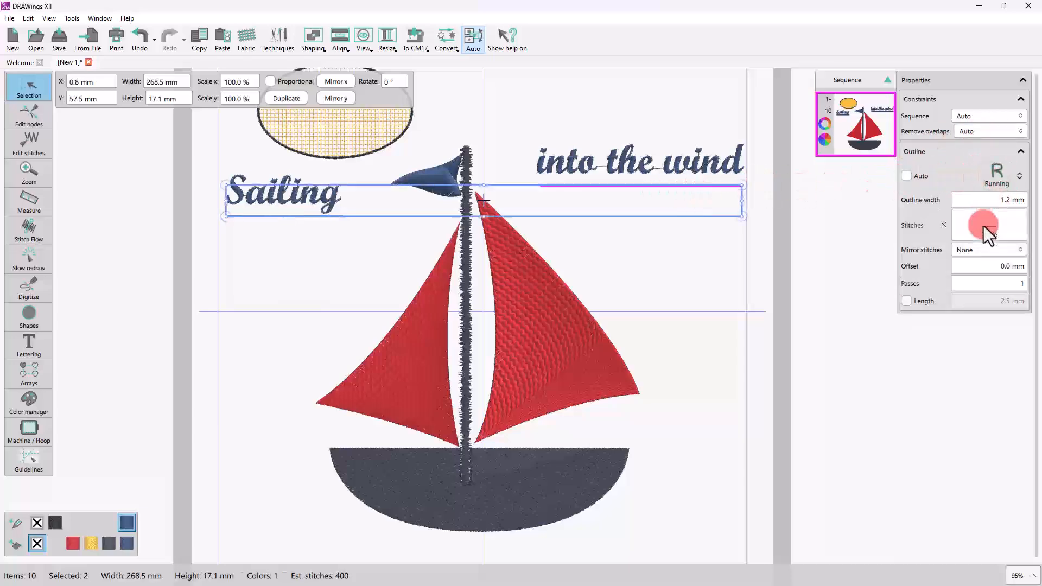
pyautogui.click(984, 226)
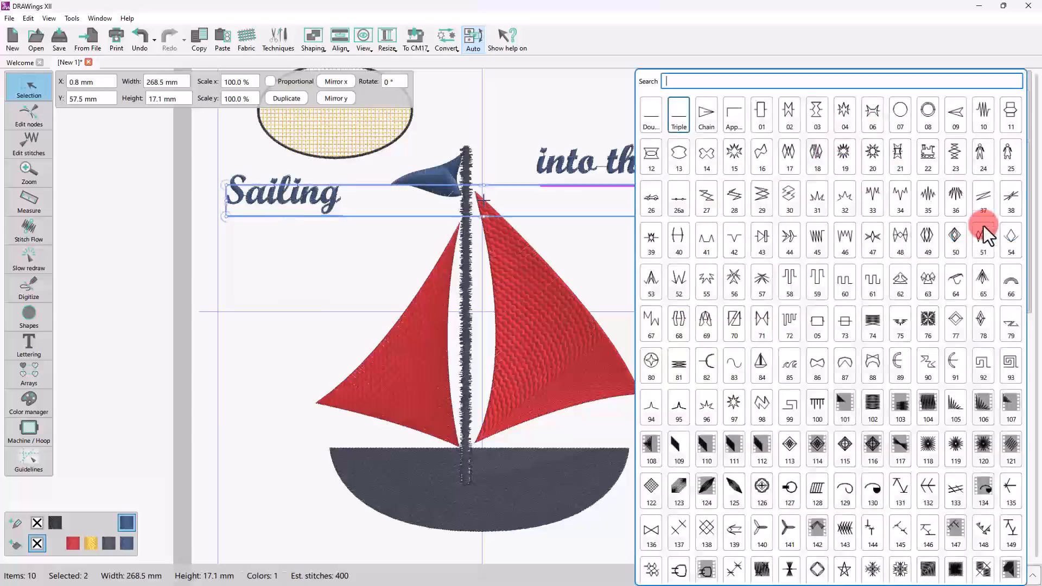
pyautogui.click(983, 115)
pyautogui.click(390, 237)
# Step: Nudge the decorative line beneath "Sailing" slightly downward, away from the lettering
pyautogui.scroll(3, 325, 218)
pyautogui.click(318, 218)
pyautogui.click(318, 216)
pyautogui.press('Down')
pyautogui.press('Down')
pyautogui.click(459, 288)
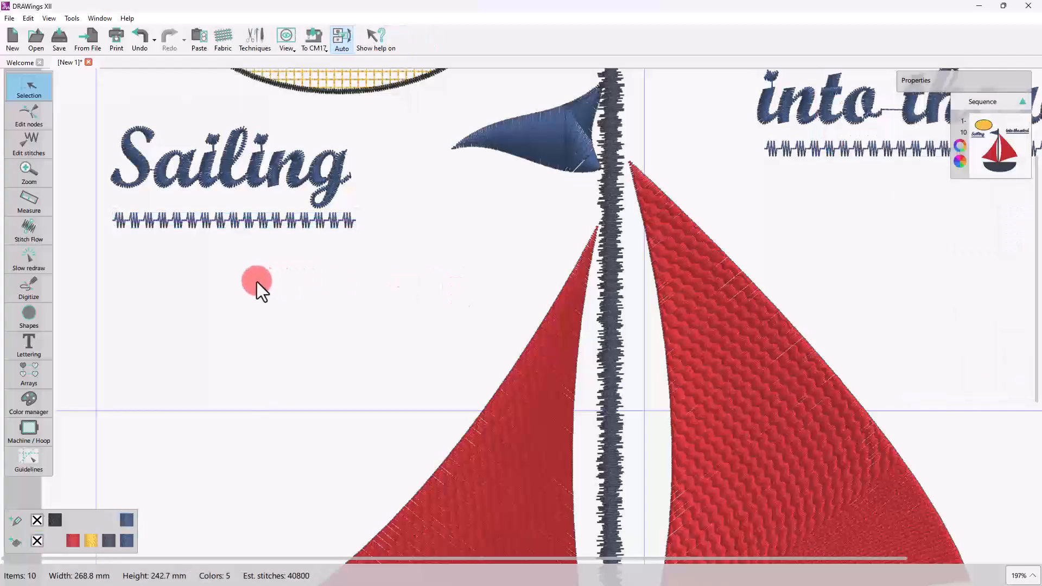
pyautogui.scroll(-3, 262, 281)
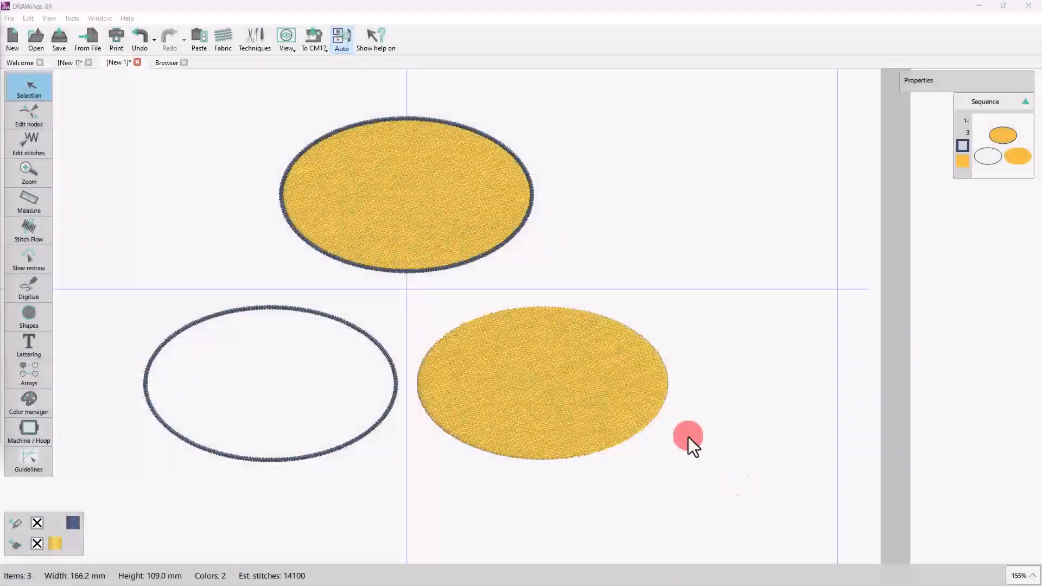
# Step: View the fill stitch types available for the filled and outlined ellipse in the three-ellipse design
pyautogui.click(513, 213)
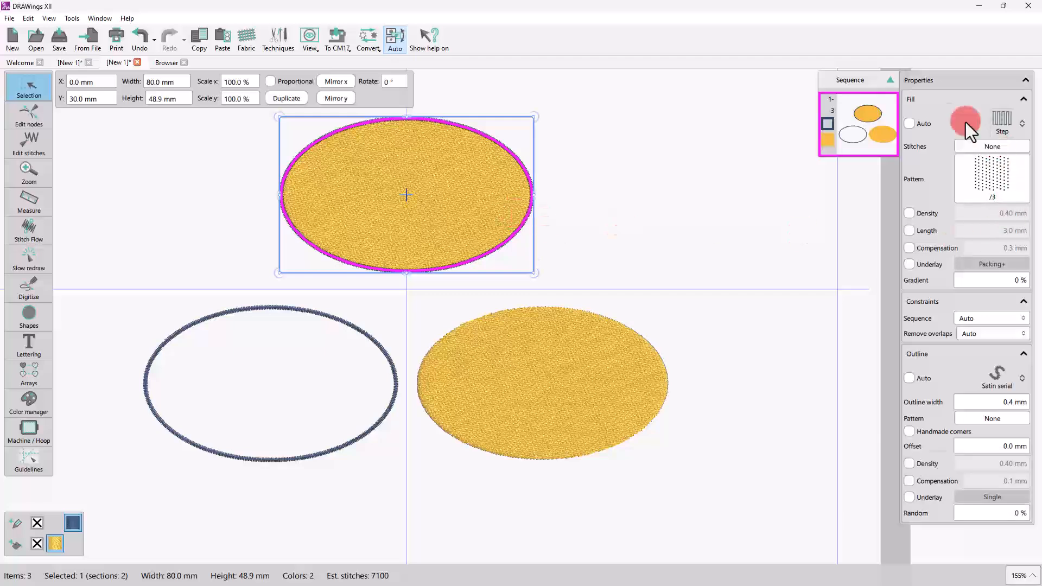
pyautogui.click(1002, 123)
pyautogui.click(1001, 123)
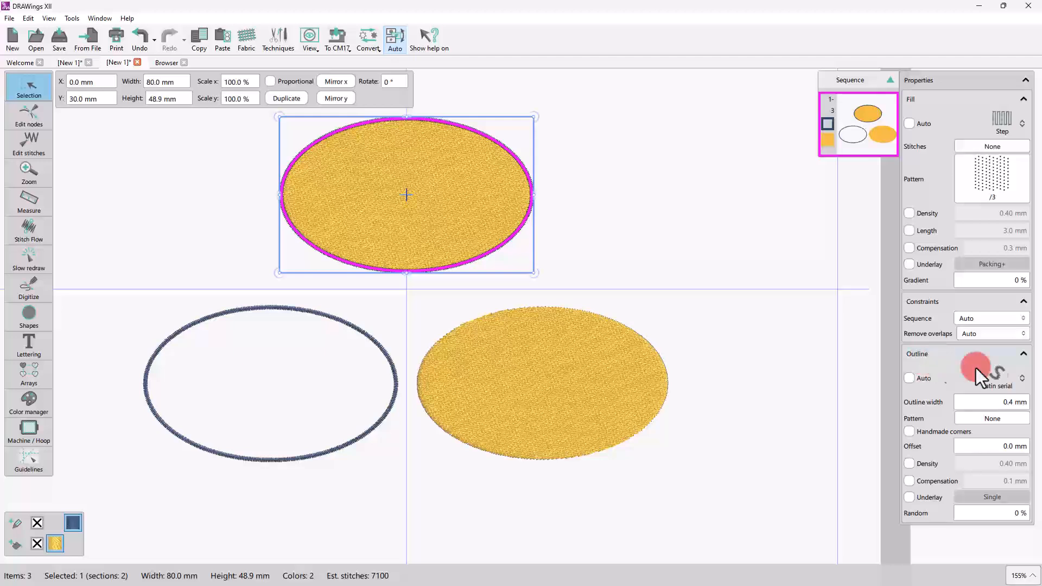
# Step: View the outline stitch types for the filled and outlined ellipse and the properties of the fill-only ellipse
pyautogui.click(997, 377)
pyautogui.click(996, 376)
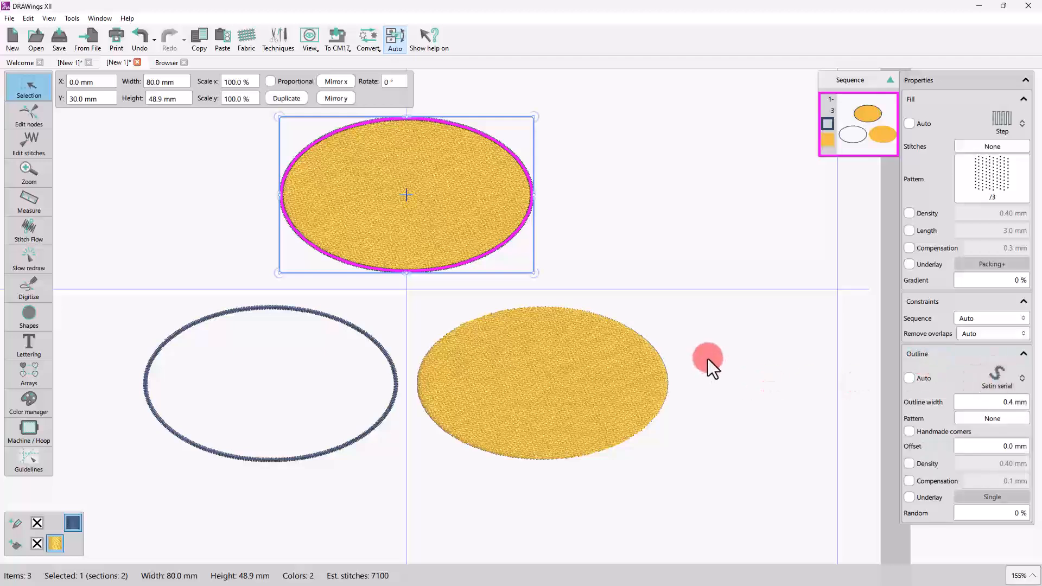
pyautogui.click(478, 362)
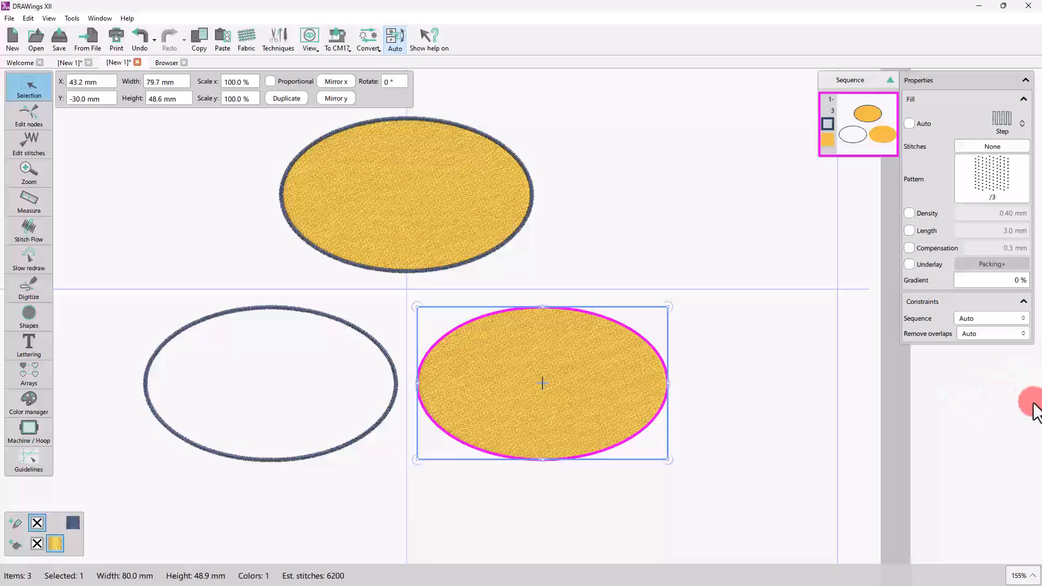
# Step: Add a coral fill to the outline-only ellipse and set its fill type to Piping
pyautogui.click(356, 327)
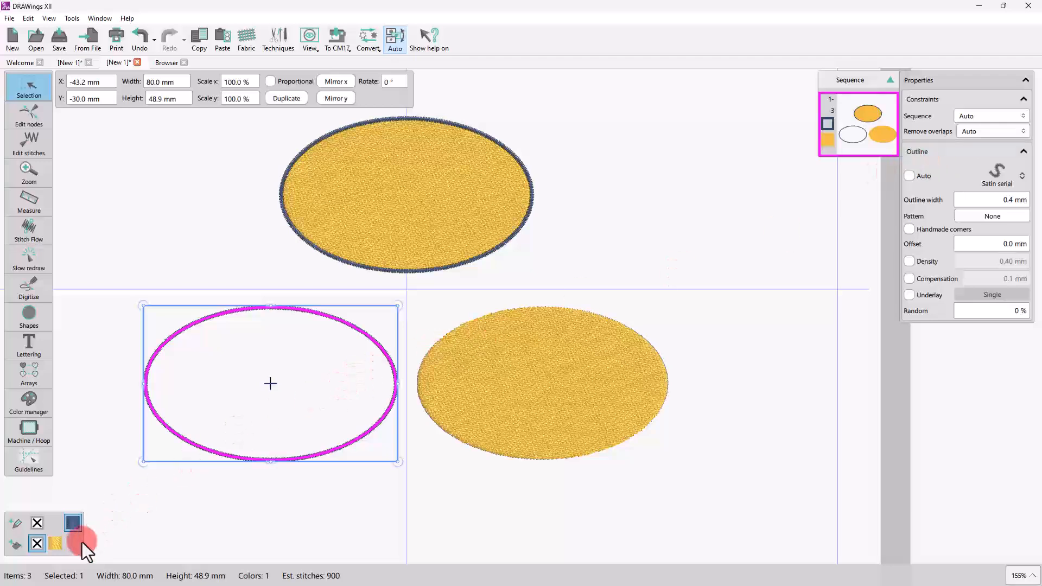
pyautogui.click(14, 548)
pyautogui.click(97, 452)
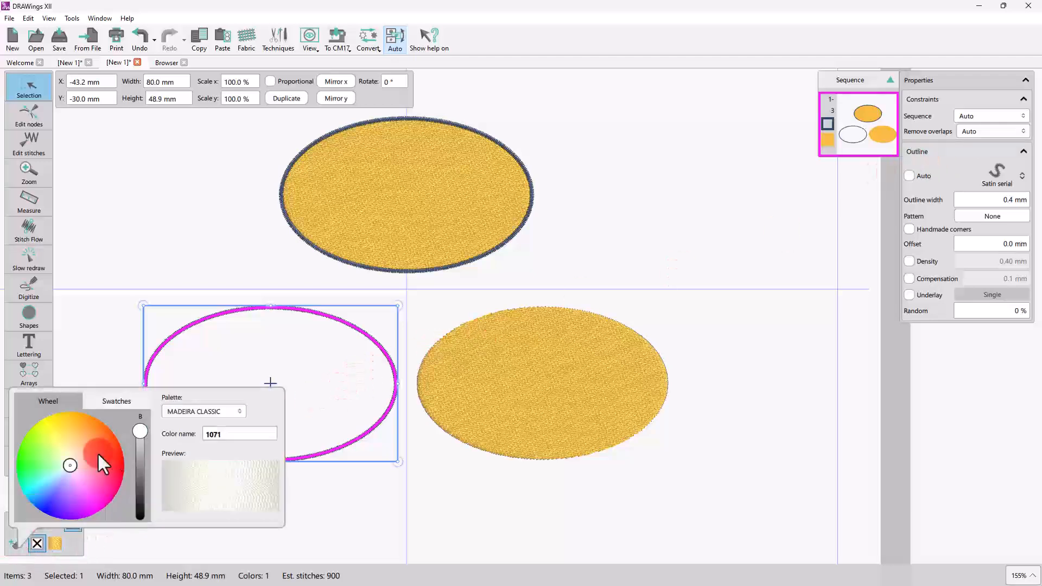
pyautogui.moveTo(263, 426); pyautogui.dragTo(264, 448)
pyautogui.click(382, 491)
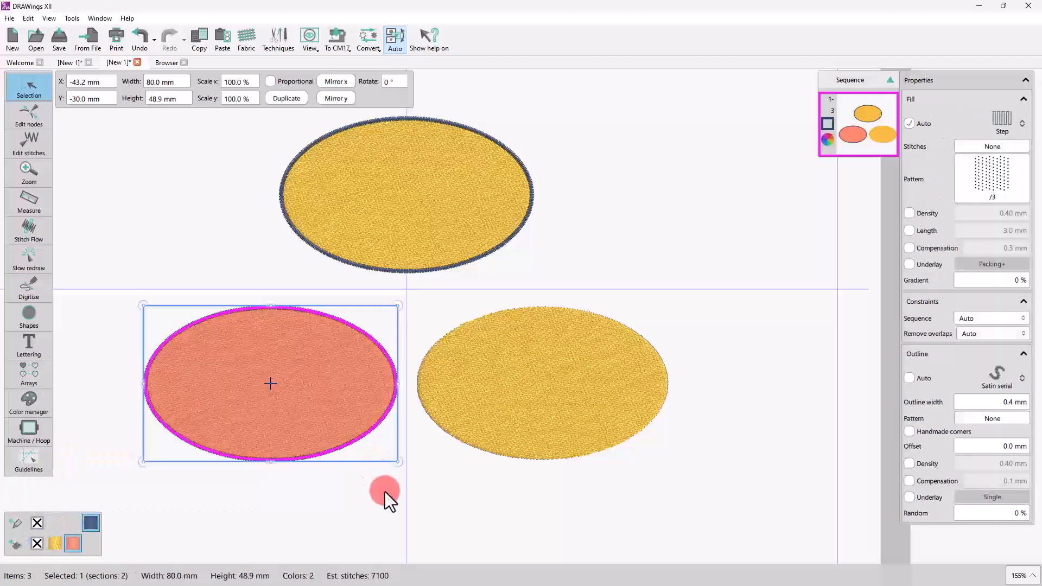
pyautogui.click(1002, 121)
pyautogui.click(987, 149)
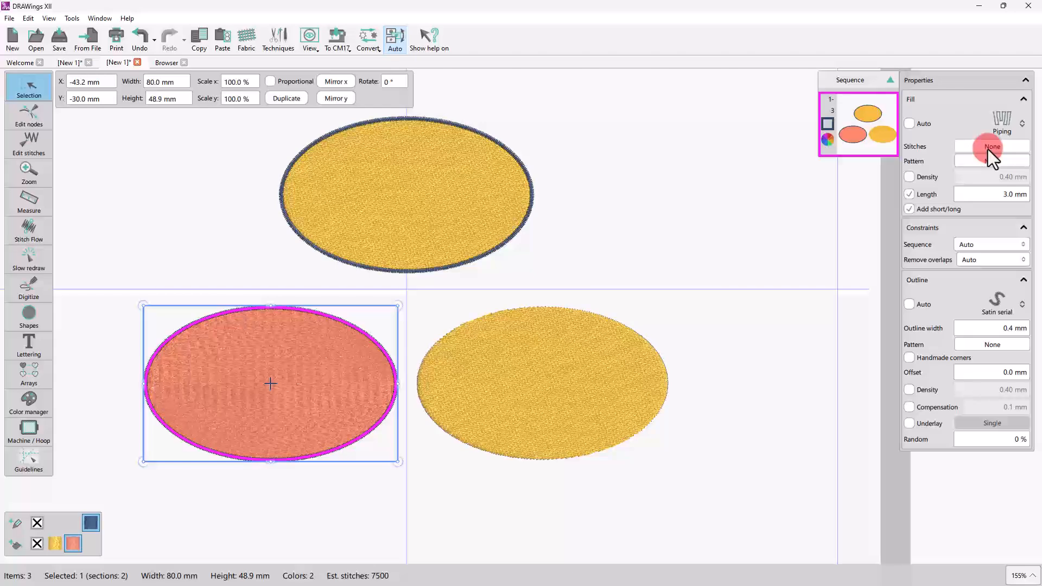
# Step: Give the fill-only yellow ellipse a coral Satin serial outline 2.0 mm wide
pyautogui.click(628, 345)
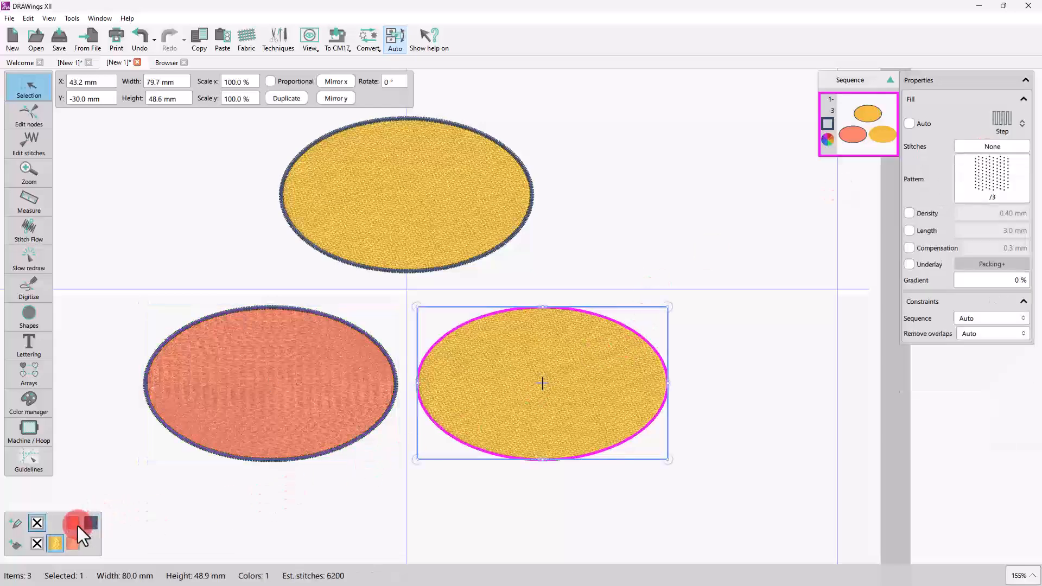
pyautogui.click(81, 525)
pyautogui.click(994, 373)
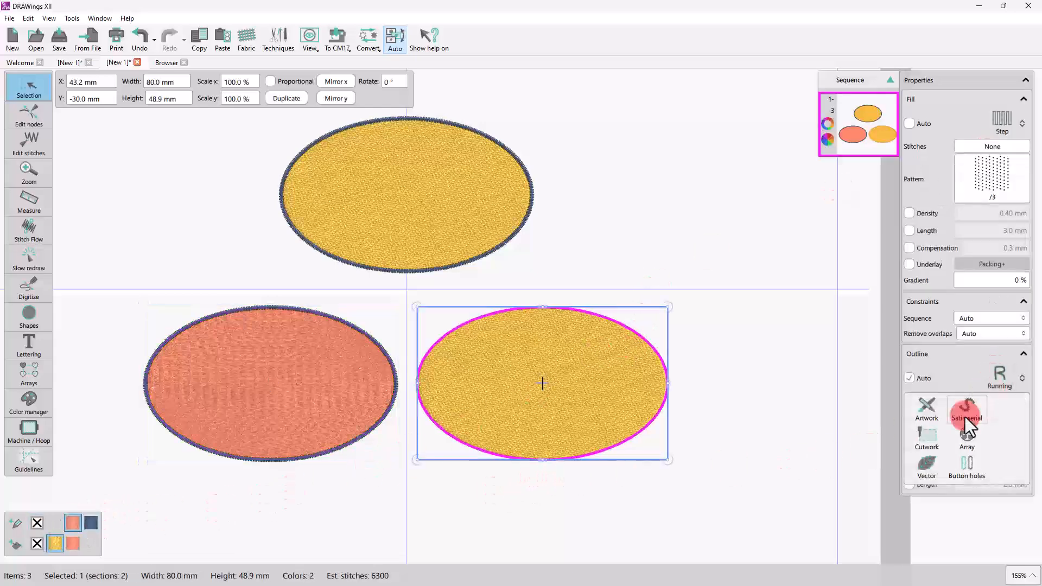
pyautogui.click(965, 414)
pyautogui.click(997, 403)
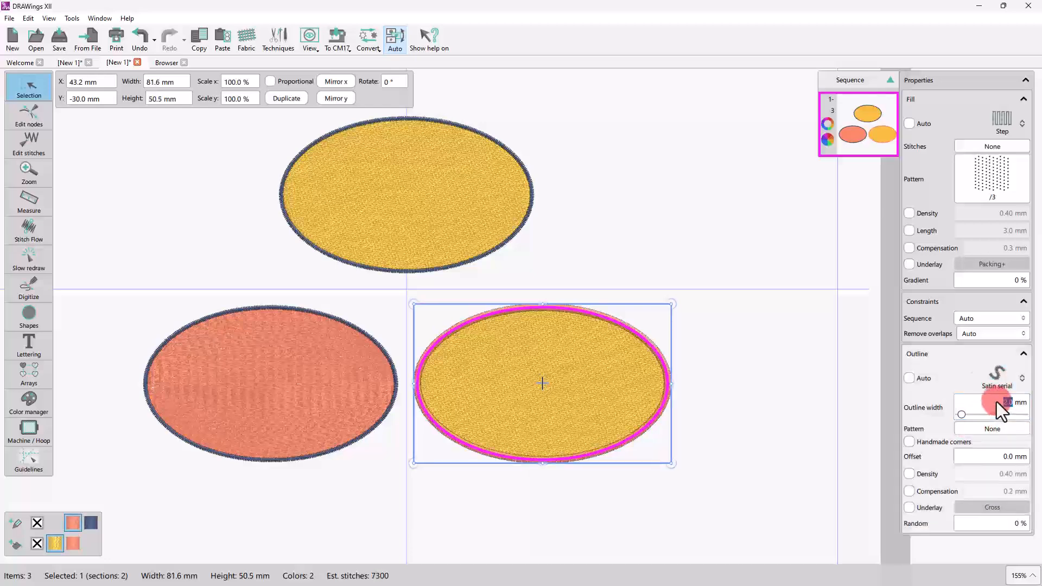
pyautogui.click(782, 380)
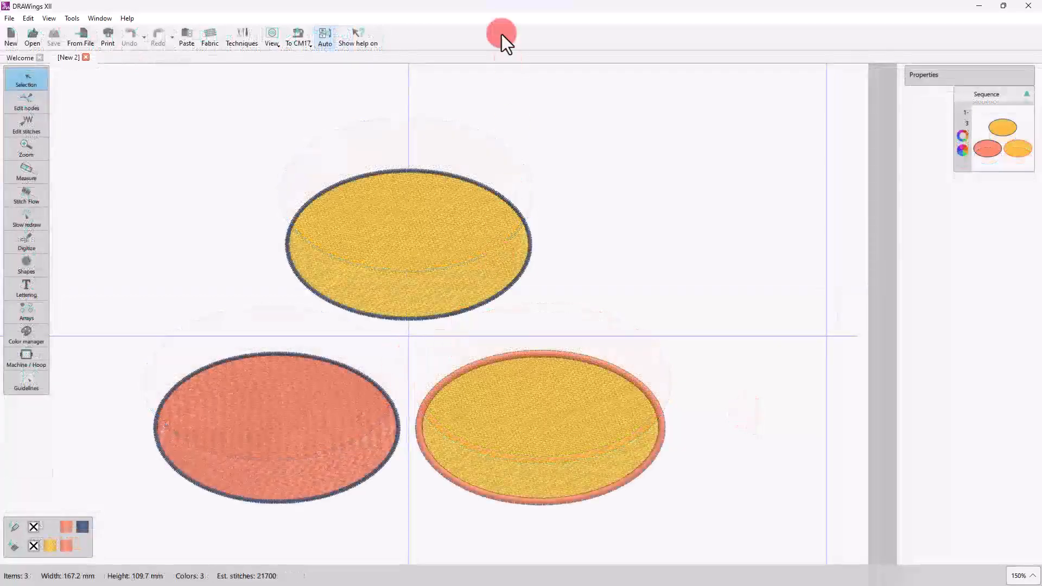
# Step: Switch the three-ellipse design to Manual mode and move the top ellipse's yellow fill about 39 mm to the right of its outline
pyautogui.click(327, 43)
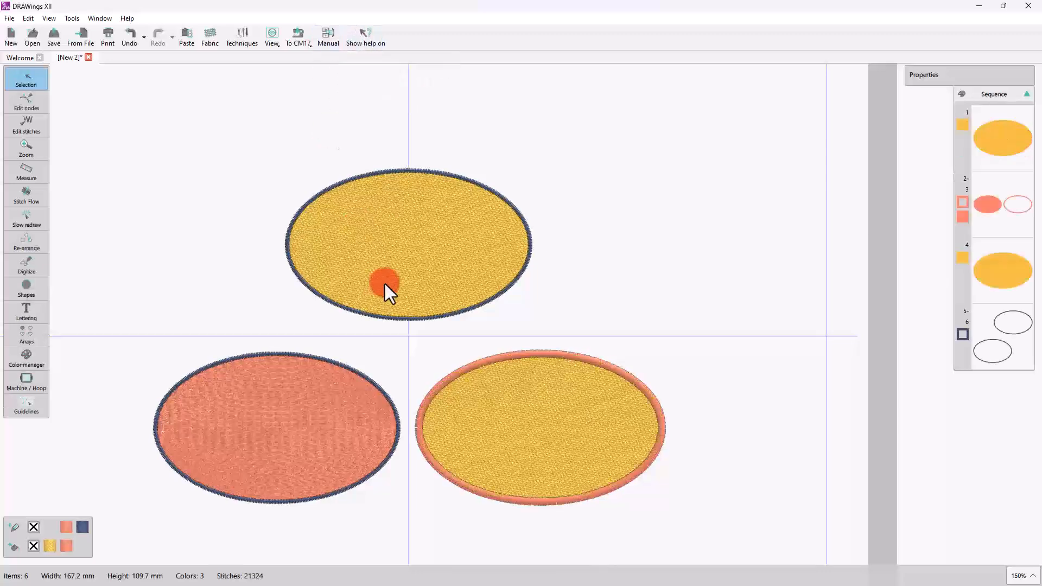
pyautogui.click(441, 254)
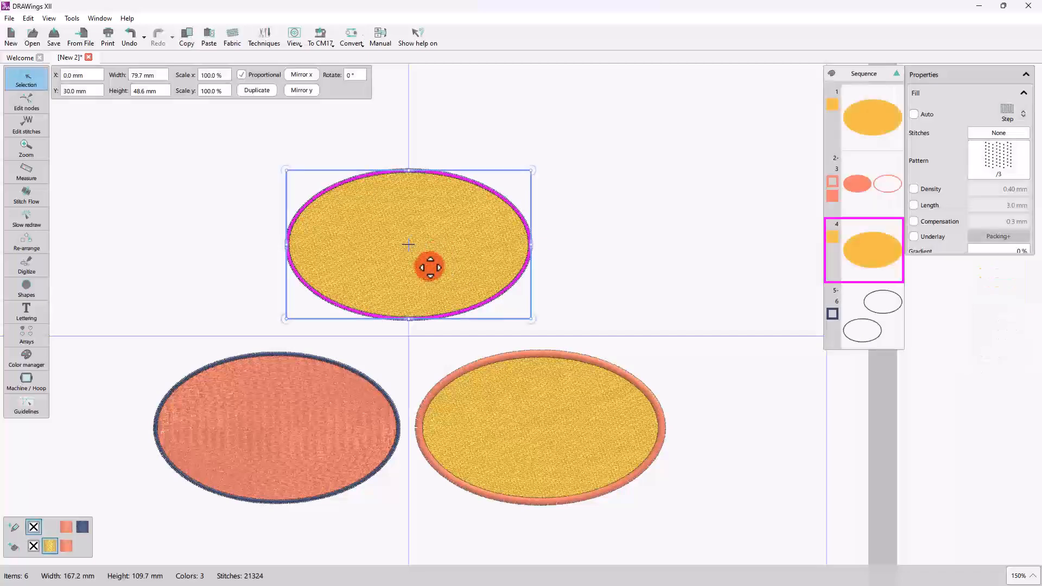
pyautogui.moveTo(500, 246); pyautogui.dragTo(621, 246)
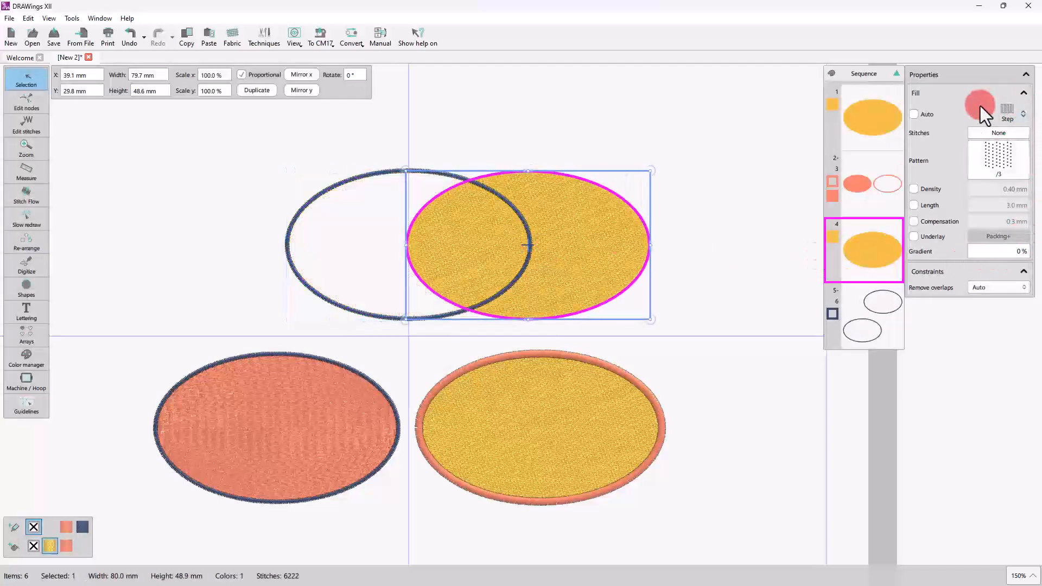
# Step: Set the top ellipse's separated dark blue outline to the Running stitch type
pyautogui.click(383, 176)
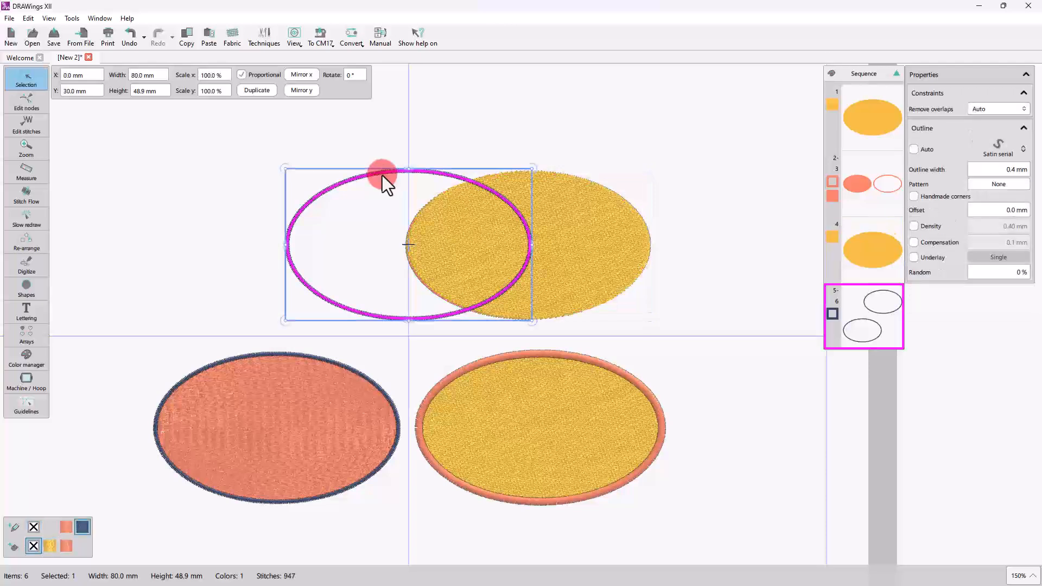
pyautogui.click(1003, 144)
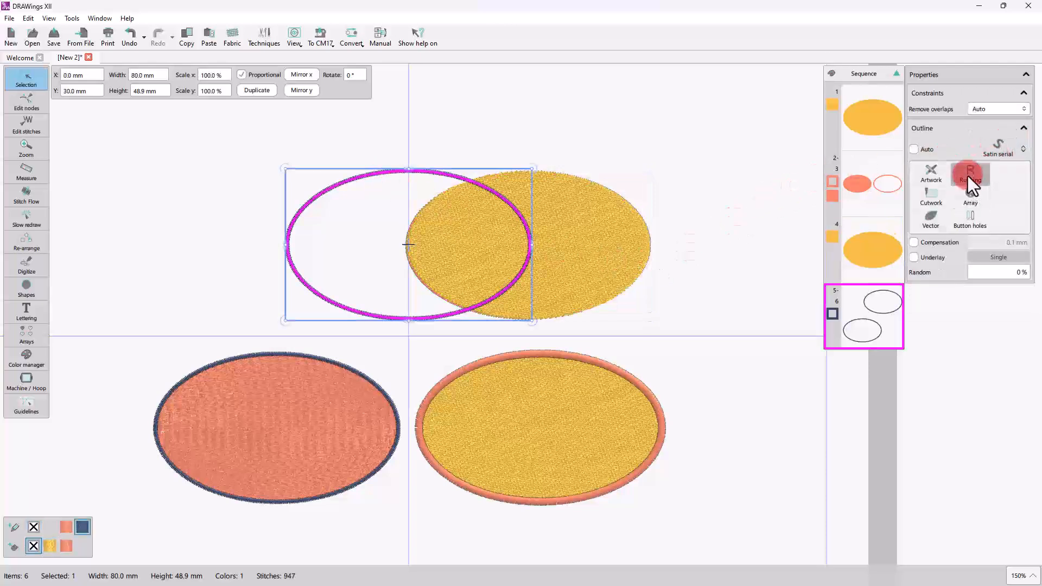
pyautogui.click(968, 176)
# Step: Move the upper yellow fill further right and change its fill type to Piping
pyautogui.click(592, 244)
pyautogui.moveTo(591, 245); pyautogui.dragTo(645, 239)
pyautogui.click(1010, 109)
pyautogui.click(978, 148)
# Step: Move the lower yellow fill up and right and the coral fill up and left, off their outlines
pyautogui.click(600, 423)
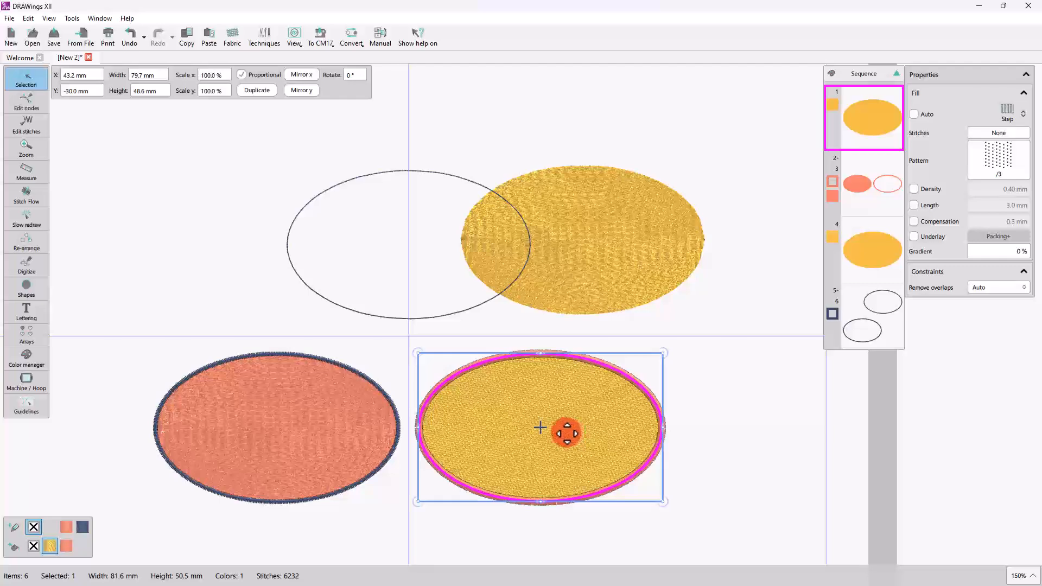
pyautogui.moveTo(565, 426); pyautogui.dragTo(607, 398)
pyautogui.click(276, 407)
pyautogui.moveTo(310, 429); pyautogui.dragTo(264, 388)
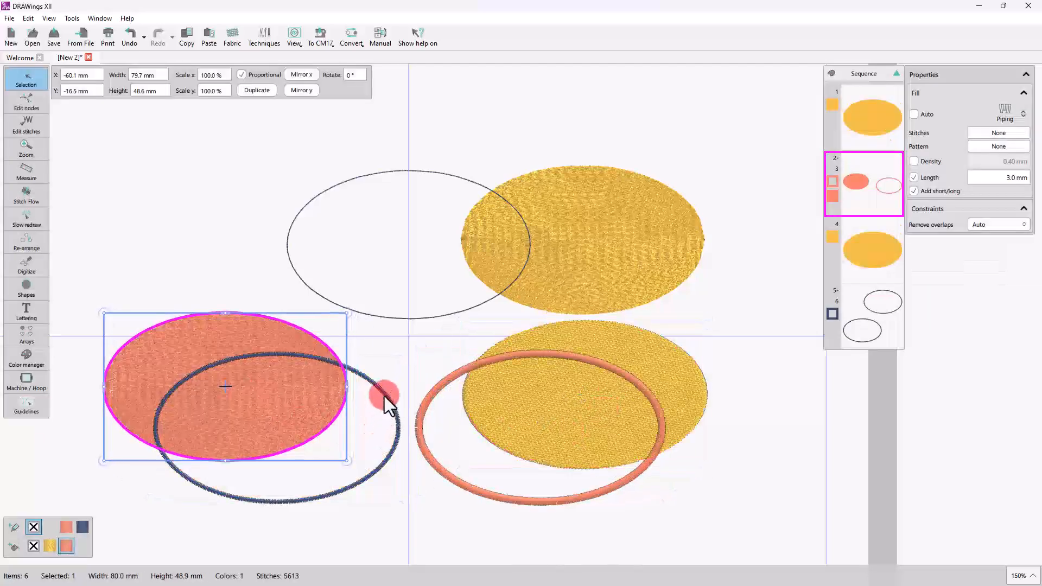
# Step: Change the fill type of the separated coral ellipse to Stippling
pyautogui.click(385, 396)
pyautogui.click(267, 336)
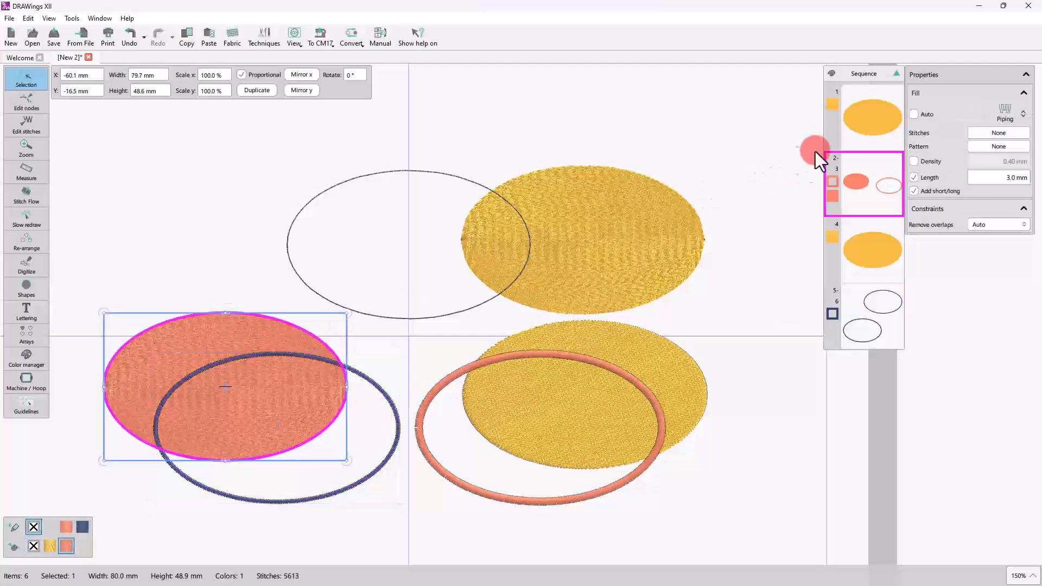
pyautogui.click(1002, 113)
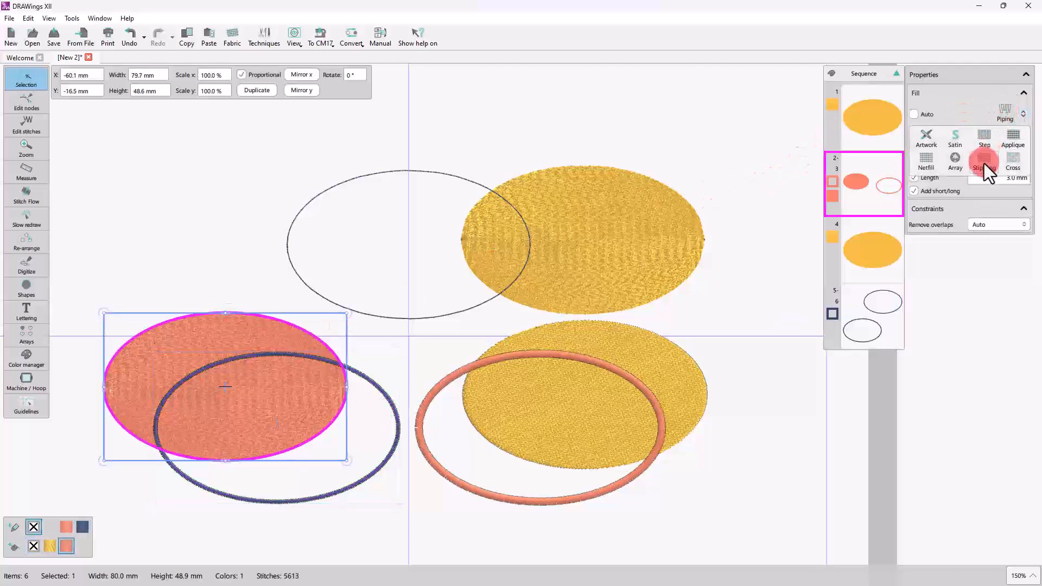
pyautogui.click(984, 162)
# Step: Move the dark blue satin outline around the stippled ellipse and align the two objects
pyautogui.moveTo(372, 379); pyautogui.dragTo(326, 343)
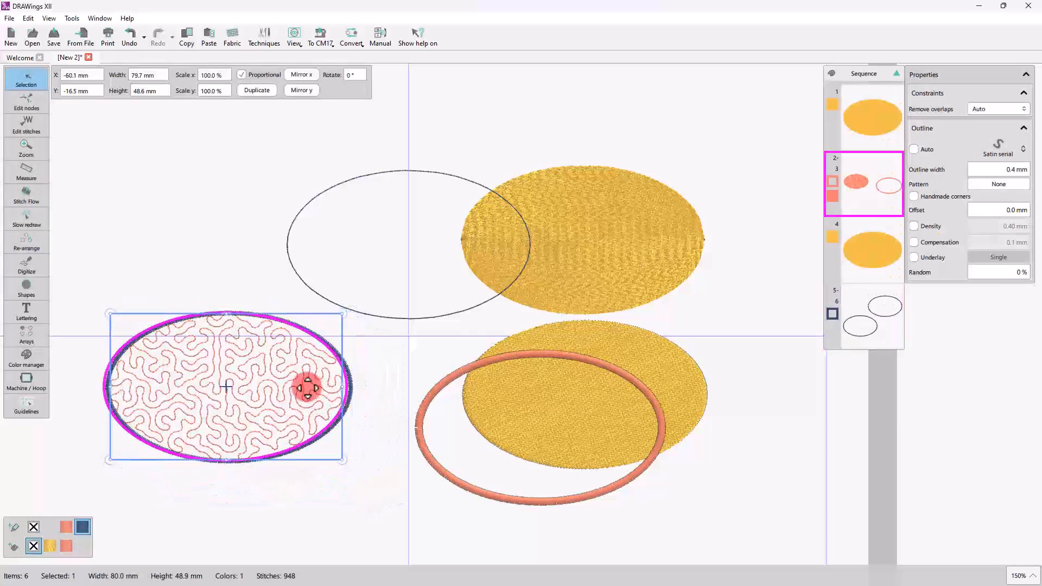
pyautogui.moveTo(225, 396); pyautogui.dragTo(231, 405)
pyautogui.click(388, 355)
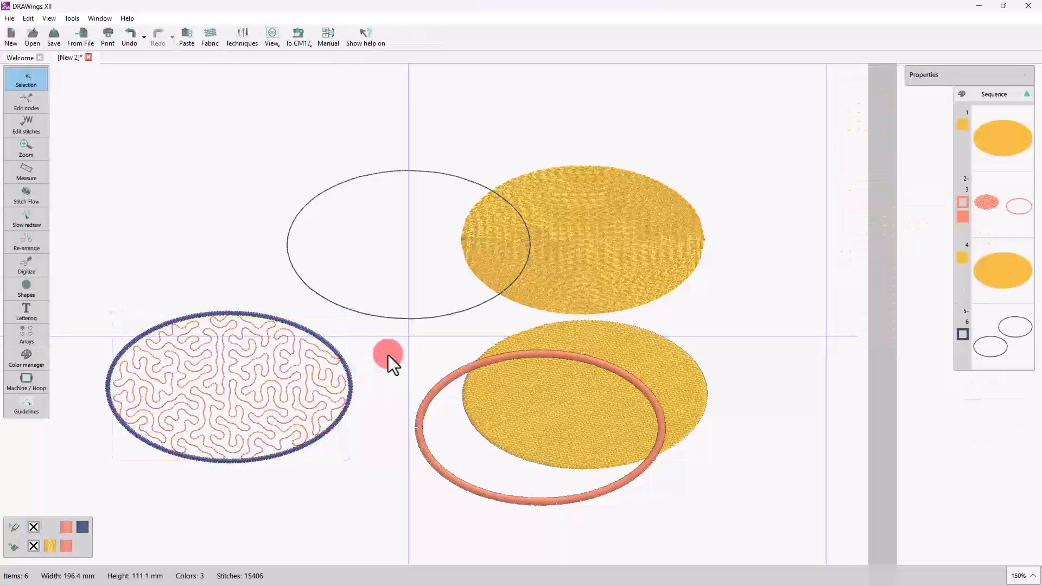
# Step: Compare the properties of the two separate yellow fills and the coral outline object
pyautogui.click(615, 262)
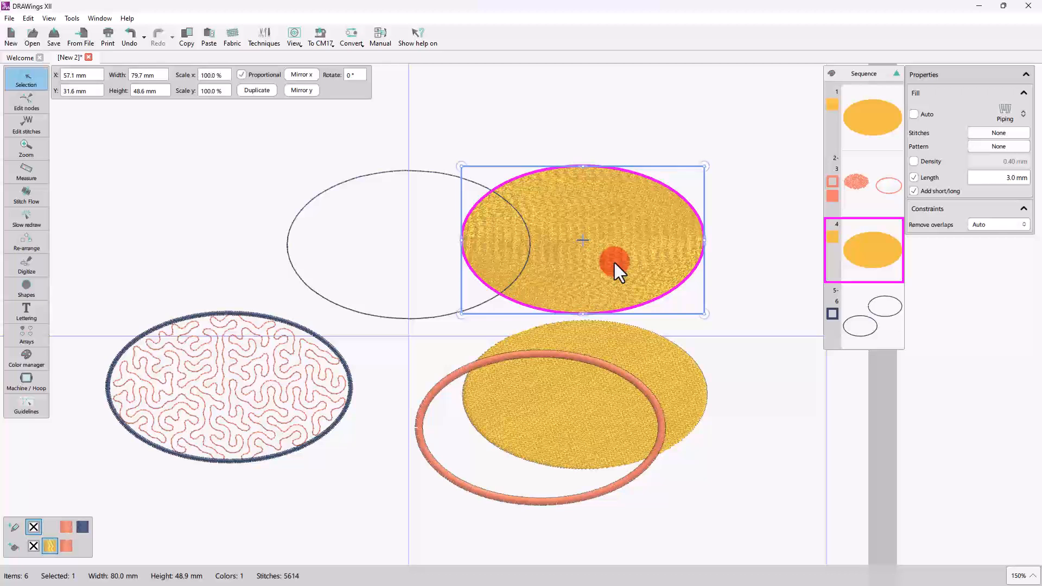
pyautogui.click(669, 361)
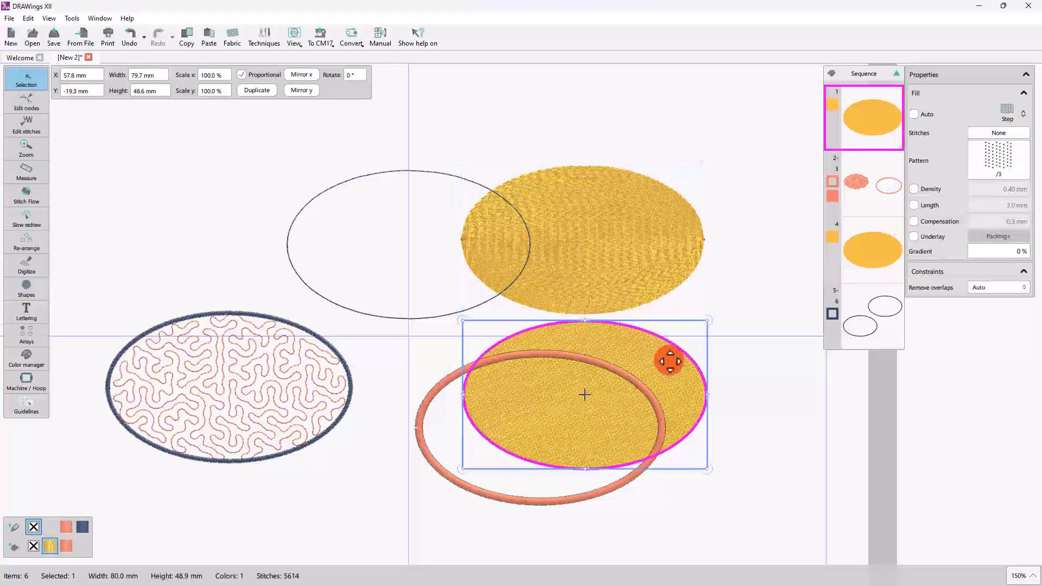
pyautogui.click(615, 371)
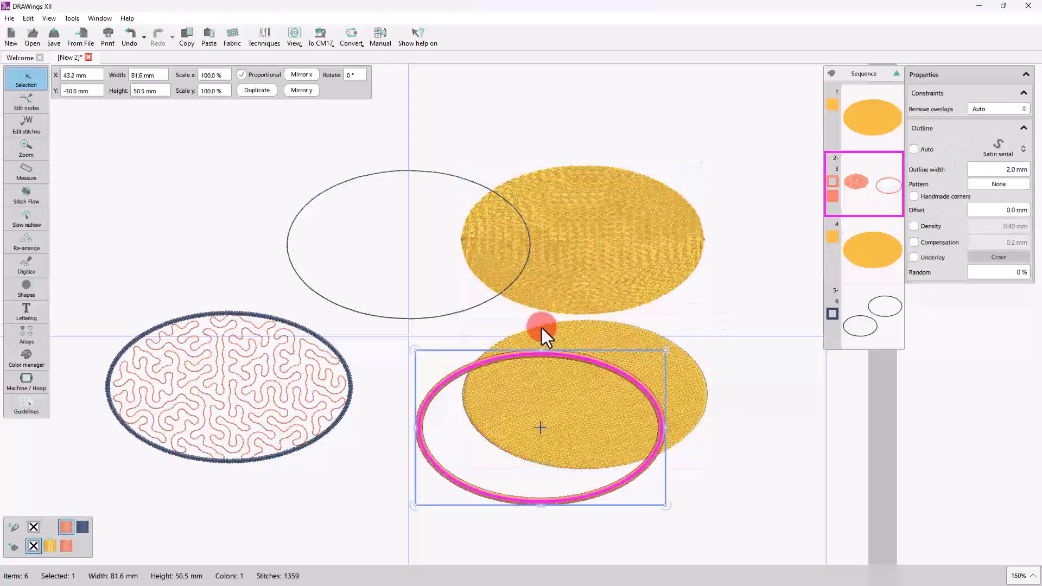
# Step: Apply the coral outline color to the upper yellow fill object, turning it into an outline-only ellipse
pyautogui.click(593, 262)
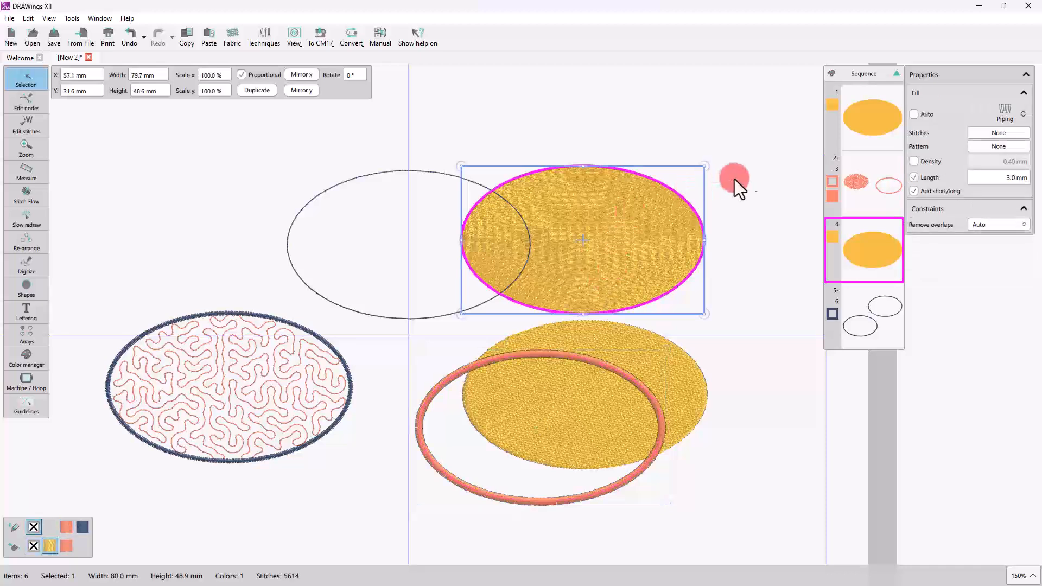
pyautogui.click(65, 524)
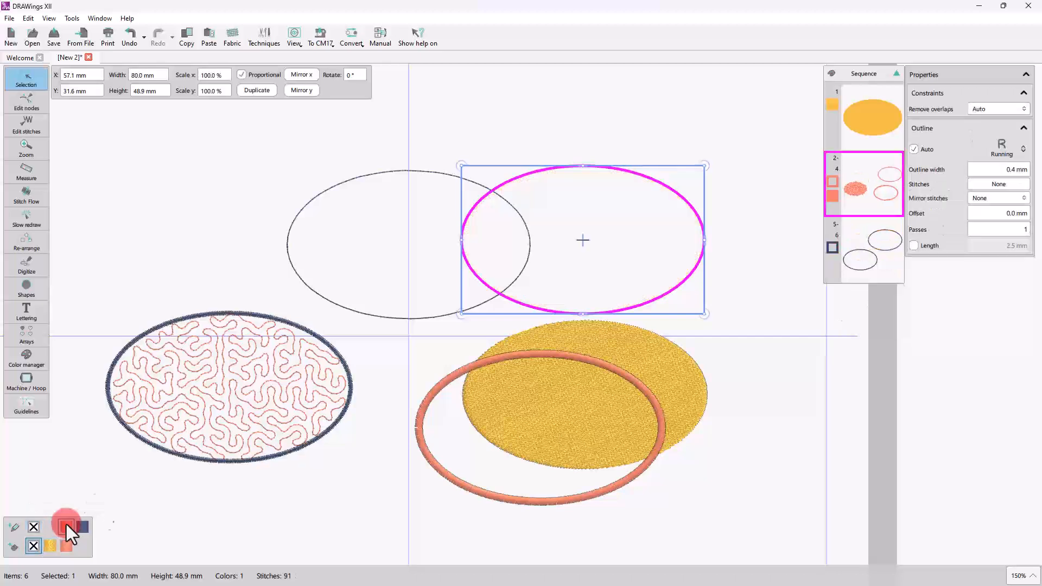
pyautogui.click(760, 282)
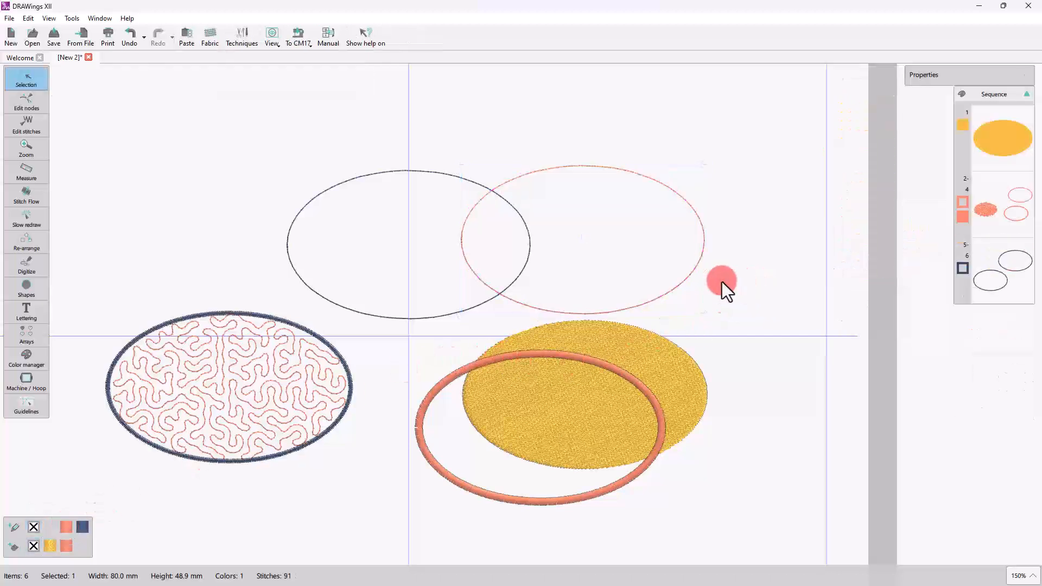
pyautogui.click(686, 280)
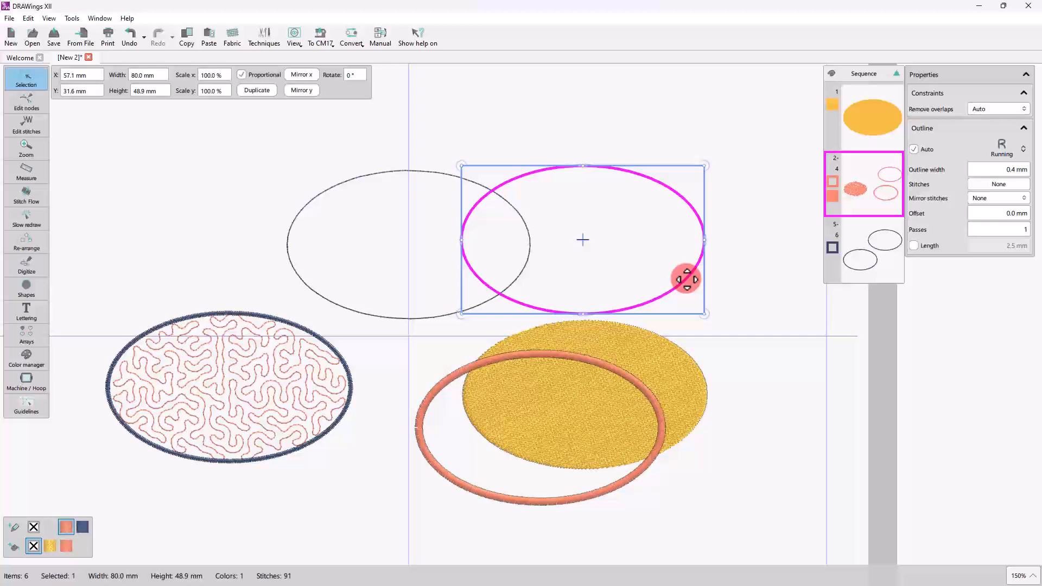
pyautogui.click(727, 297)
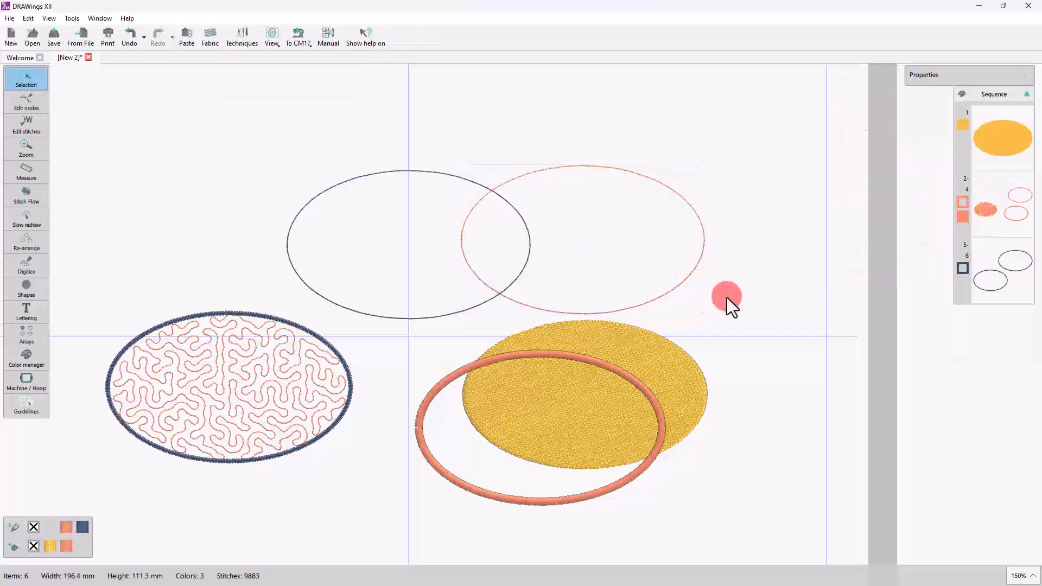
# Step: Apply the yellow fill color, Madeira Classic 1171, to the upper coral outline ellipse, turning it back into a fill object
pyautogui.click(679, 287)
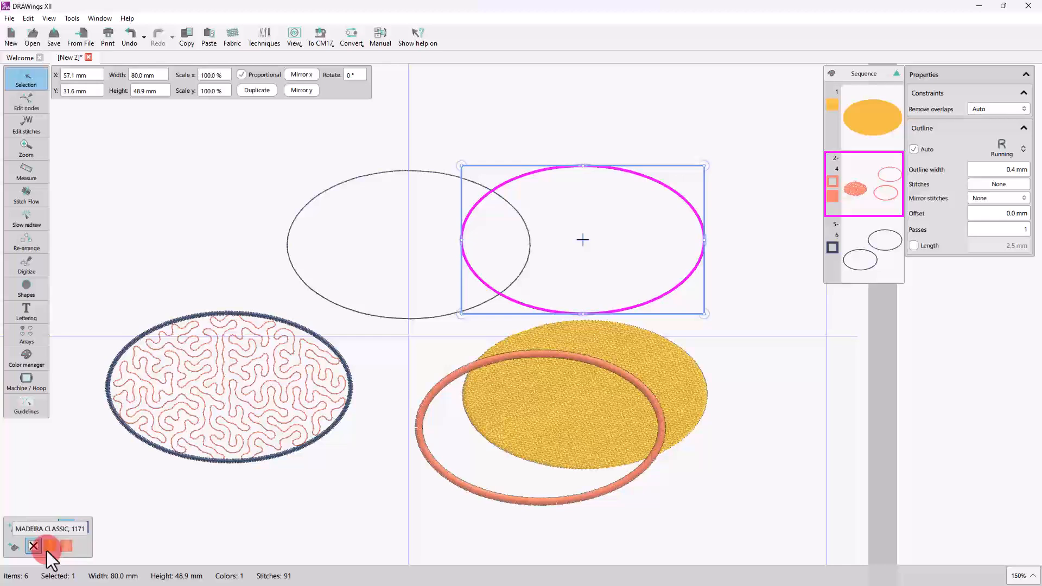
pyautogui.click(46, 550)
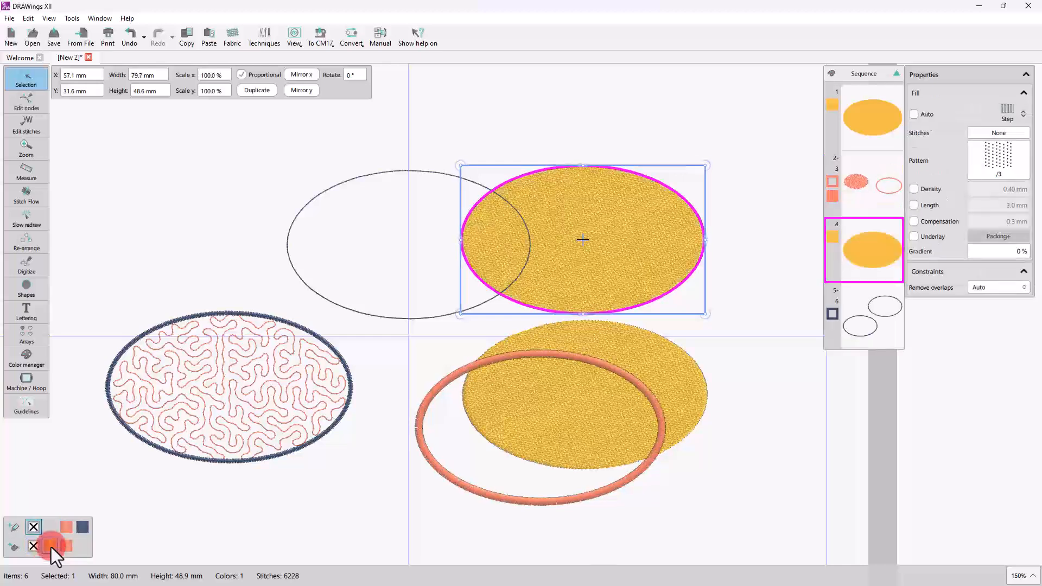
pyautogui.click(744, 320)
pyautogui.click(651, 270)
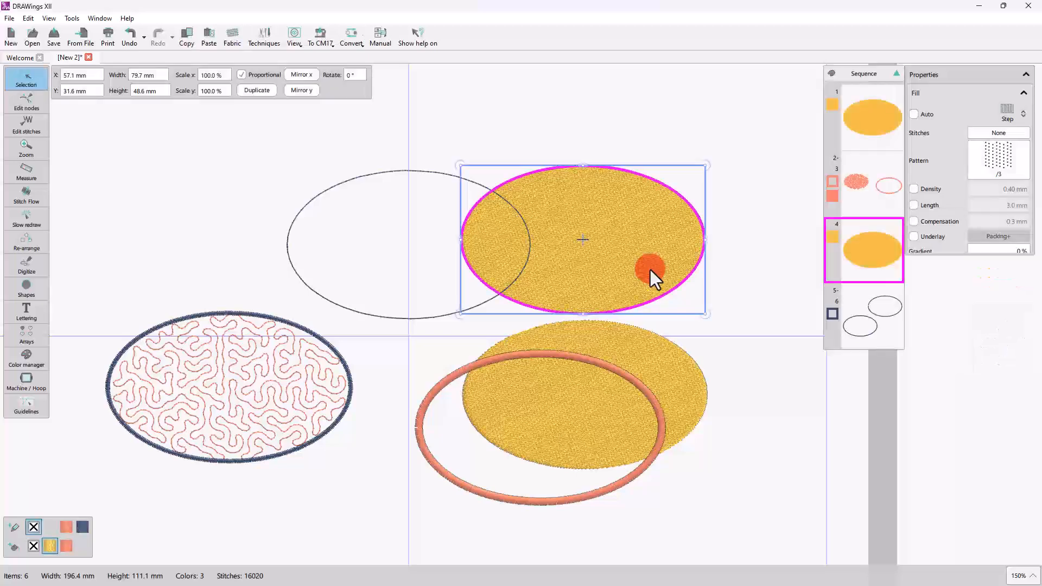
pyautogui.click(431, 346)
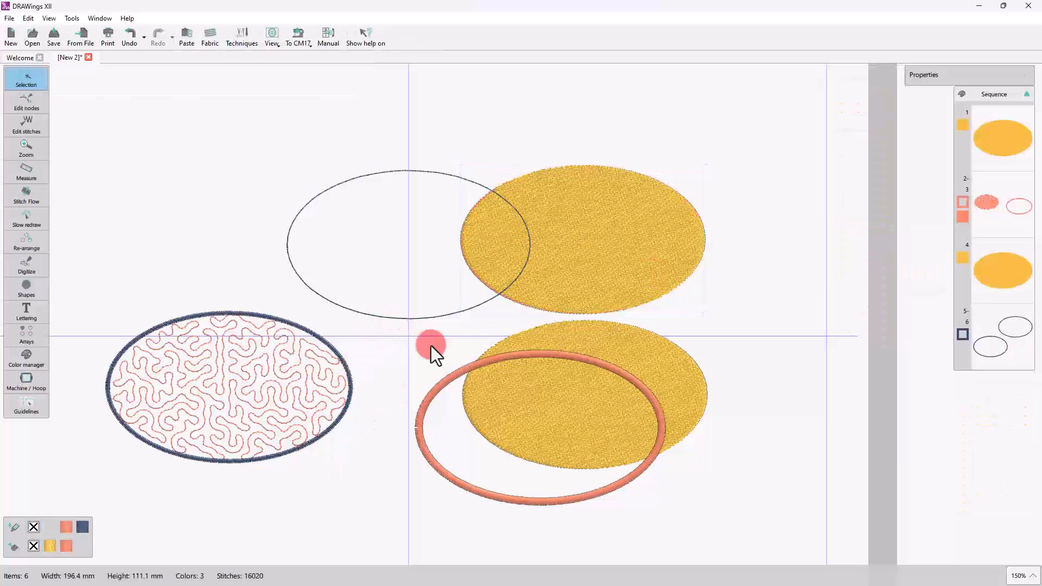